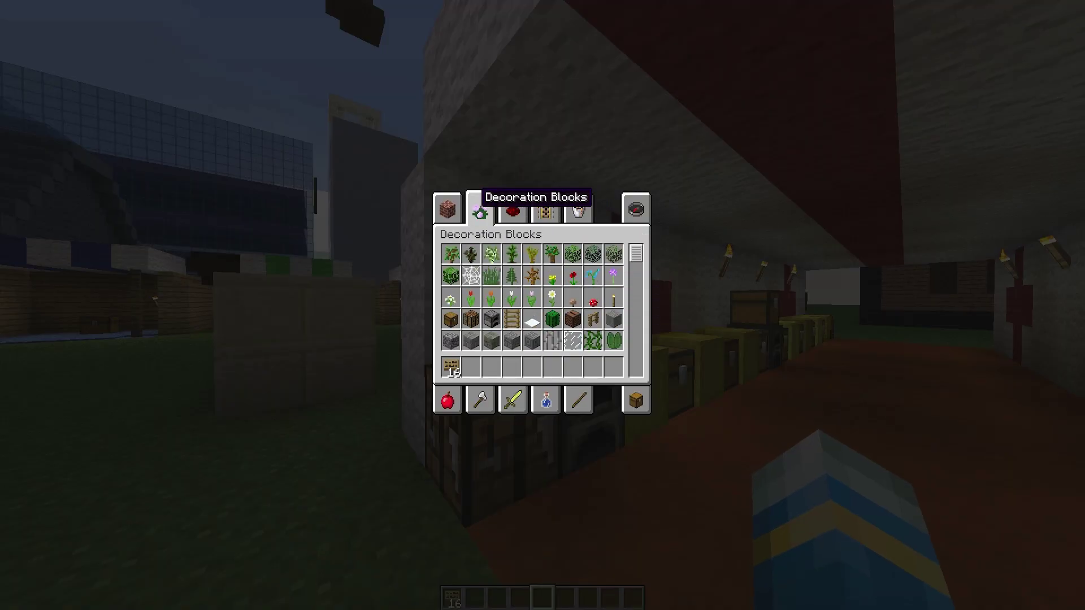
Take the diamond helmet, chestplate, leggings and boots from the Combat category
{"action": "left_click", "coordinate": [447, 209]}
{"action": "left_click", "coordinate": [545, 399]}
{"action": "left_click", "coordinate": [512, 401]}
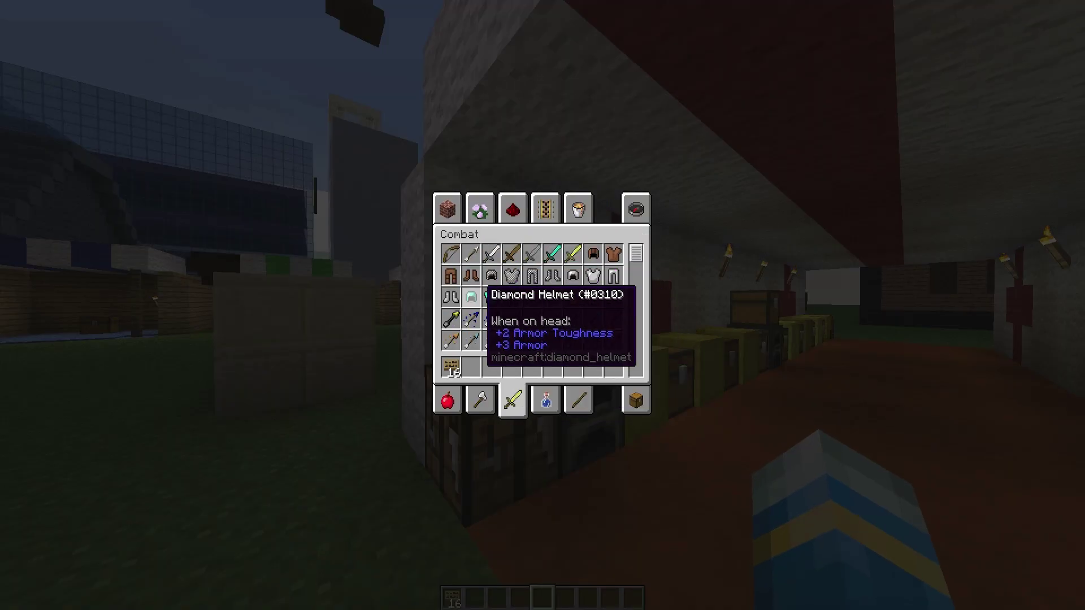
{"action": "left_click", "coordinate": [471, 297], "text": "shift"}
{"action": "left_click", "coordinate": [471, 296], "text": "shift"}
{"action": "left_click", "coordinate": [491, 297], "text": "shift"}
{"action": "left_click", "coordinate": [511, 296], "text": "shift"}
{"action": "left_click", "coordinate": [532, 297], "text": "shift"}
Equip the full diamond armour set on the player
{"action": "left_click", "coordinate": [470, 366], "text": "shift"}
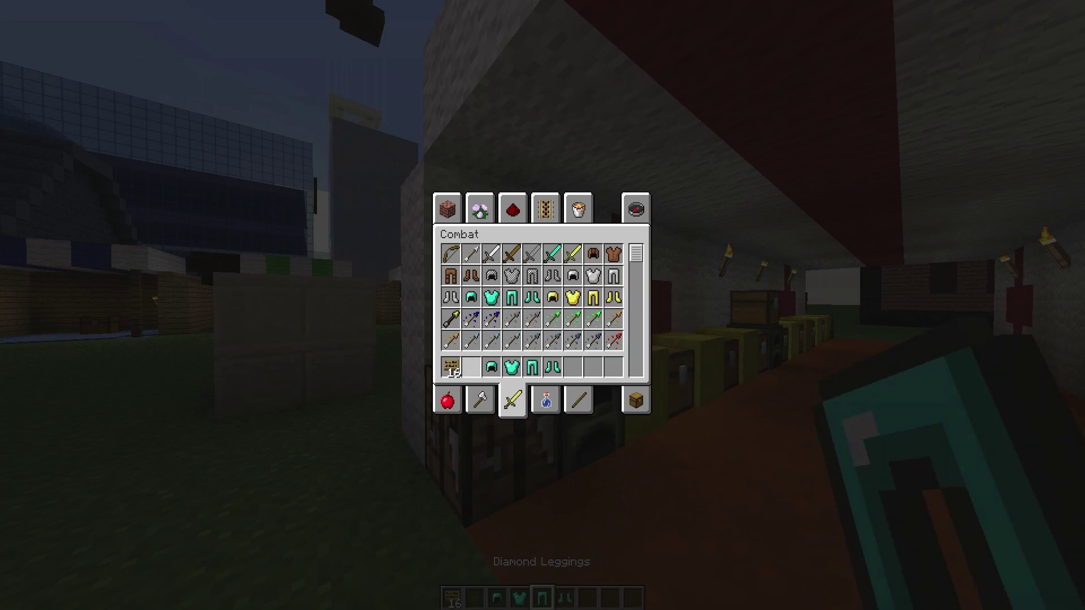
{"action": "left_click", "coordinate": [635, 401]}
{"action": "left_click", "coordinate": [491, 367], "text": "shift"}
{"action": "left_click", "coordinate": [511, 366], "text": "shift"}
{"action": "left_click", "coordinate": [552, 367], "text": "shift"}
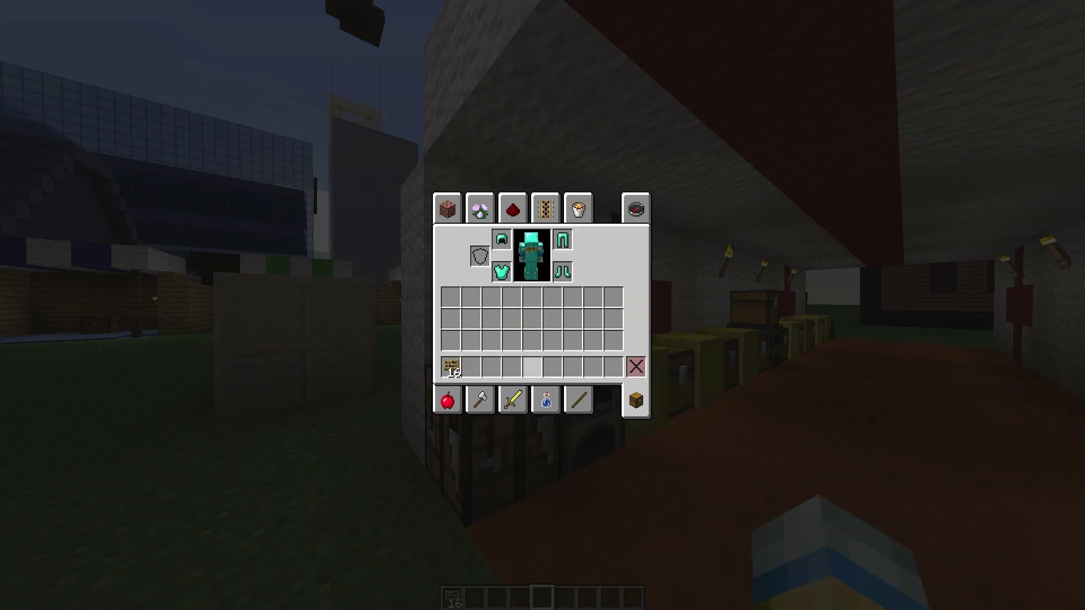
{"action": "key", "text": "e"}
{"action": "right_click", "coordinate": [542, 305]}
Walk to the stall counter and place a new sign reading [Doctor]
{"action": "key", "text": "1"}
{"action": "key", "text": "w"}
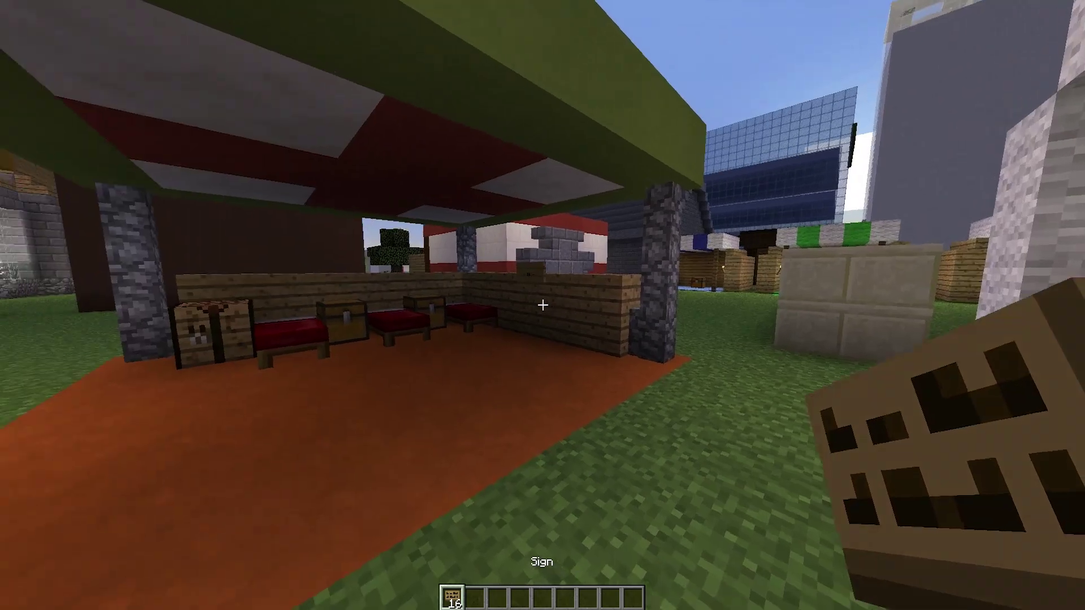
{"action": "key", "text": "w"}
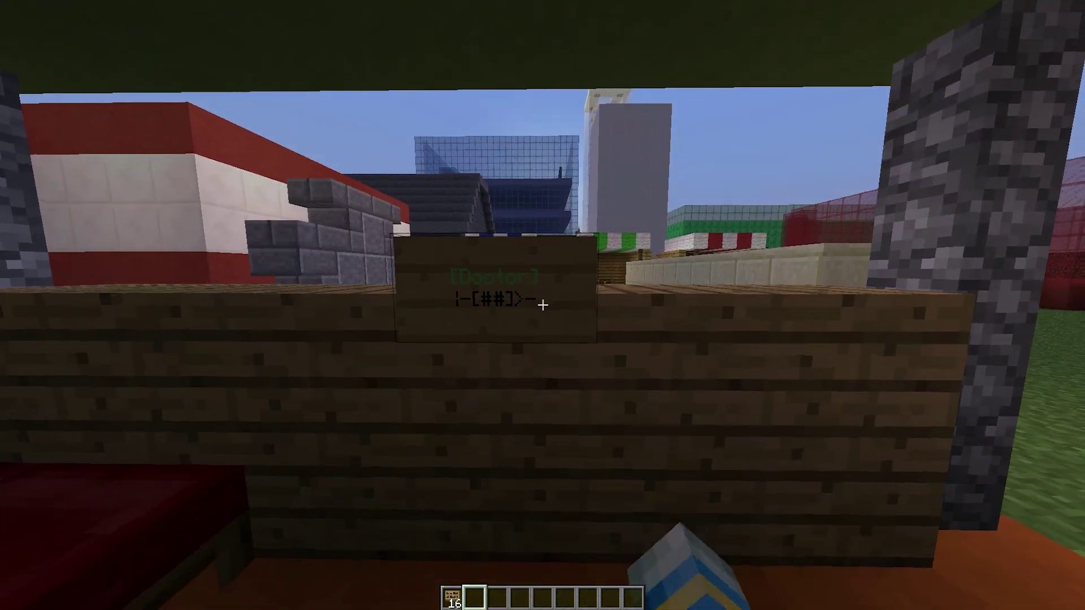
{"action": "key", "text": "1"}
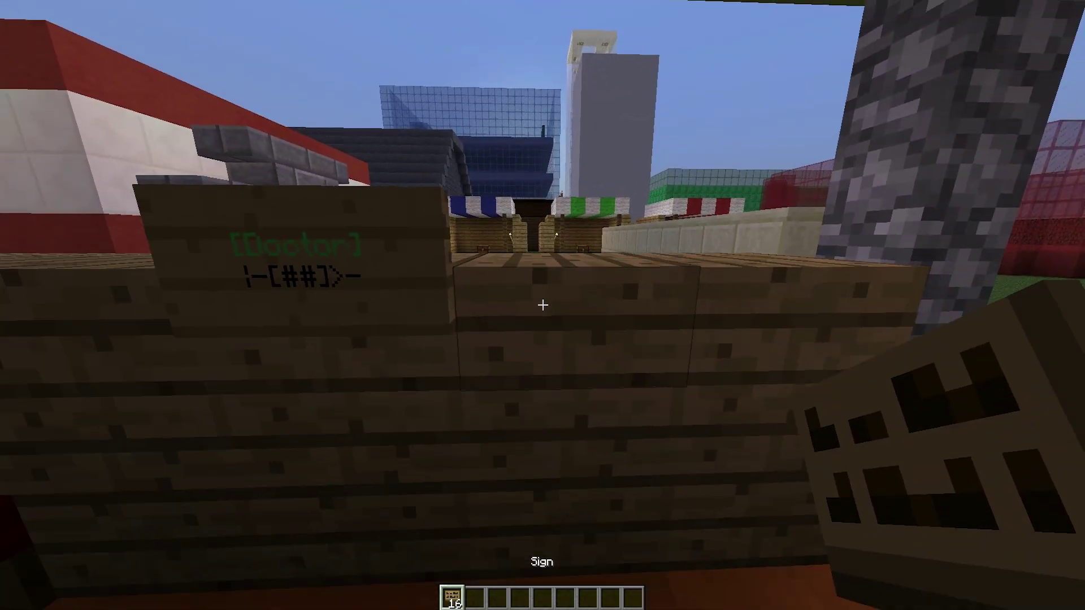
{"action": "right_click", "coordinate": [542, 305]}
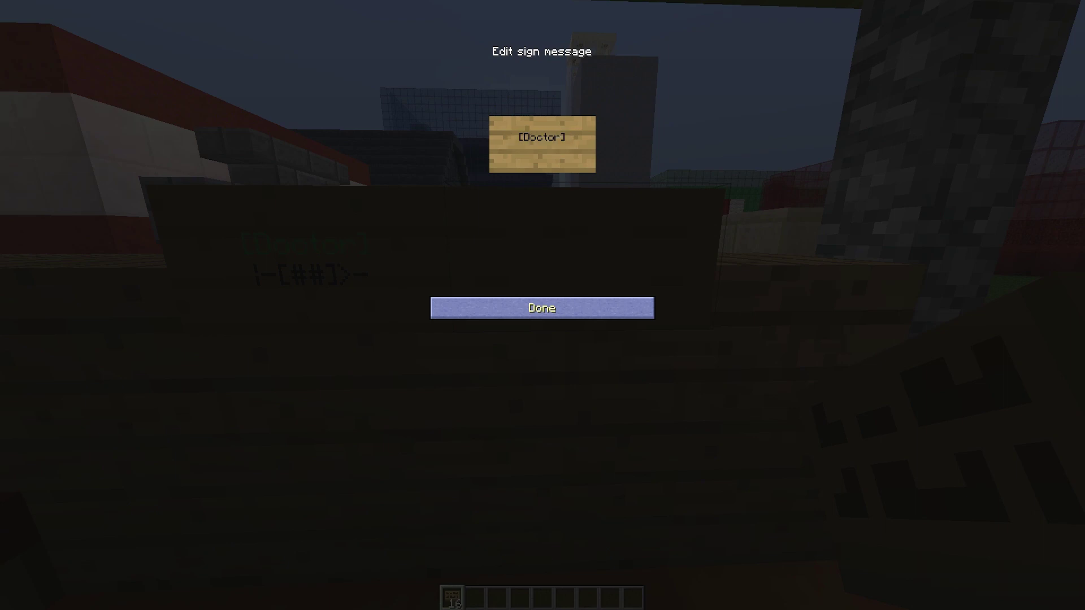
{"action": "type", "text": "[Doctor]"}
{"action": "key", "text": "Escape"}
Walk into the corridor and remove the signs from the hotbar
{"action": "key", "text": "w"}
{"action": "key", "text": "s"}
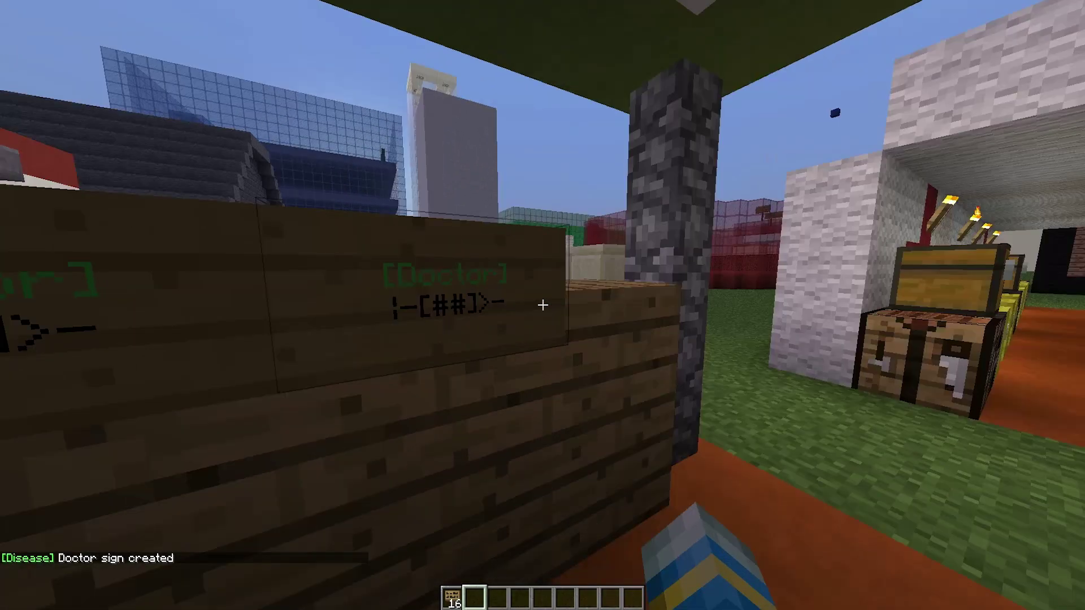
{"action": "key", "text": "w"}
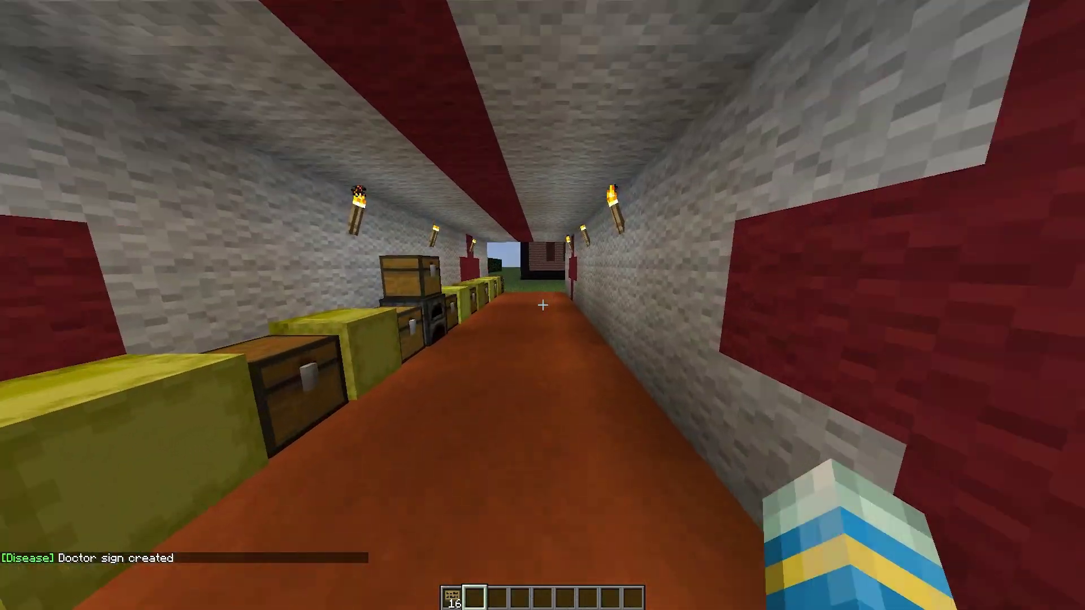
{"action": "key", "text": "w"}
{"action": "key", "text": "e"}
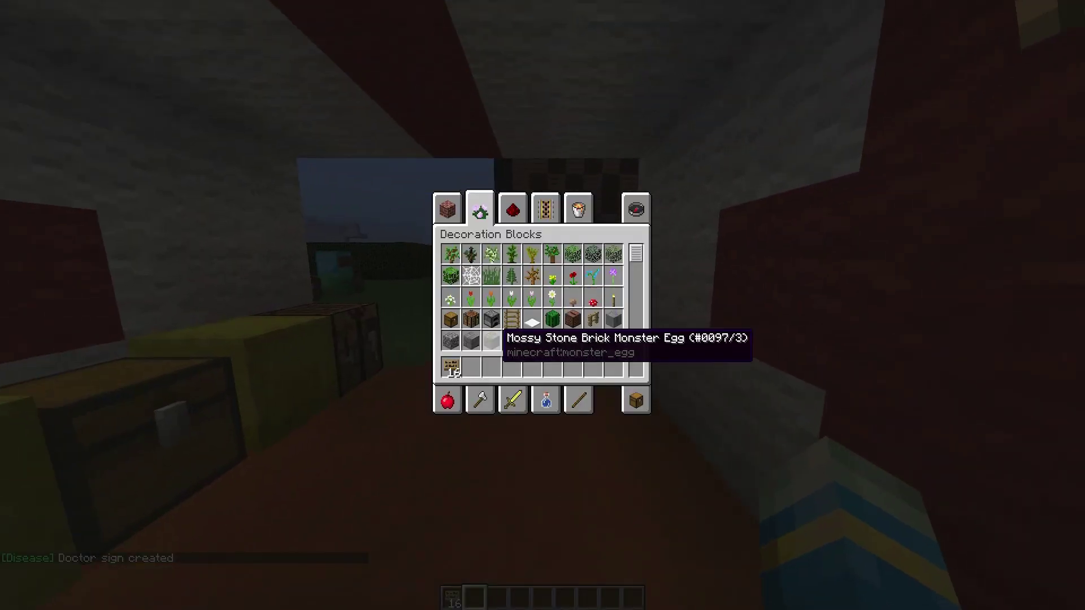
{"action": "left_click", "coordinate": [451, 368]}
{"action": "key", "text": "e"}
Open the first remedy chests in the corridor row
{"action": "key", "text": "w"}
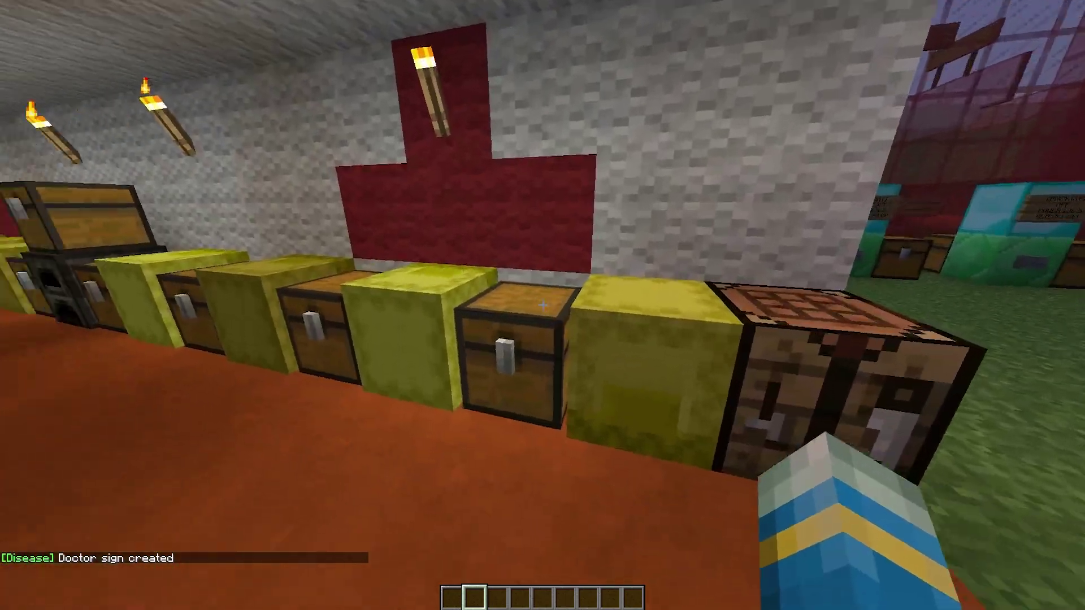
{"action": "right_click", "coordinate": [542, 305]}
{"action": "key", "text": "w"}
{"action": "right_click", "coordinate": [543, 305]}
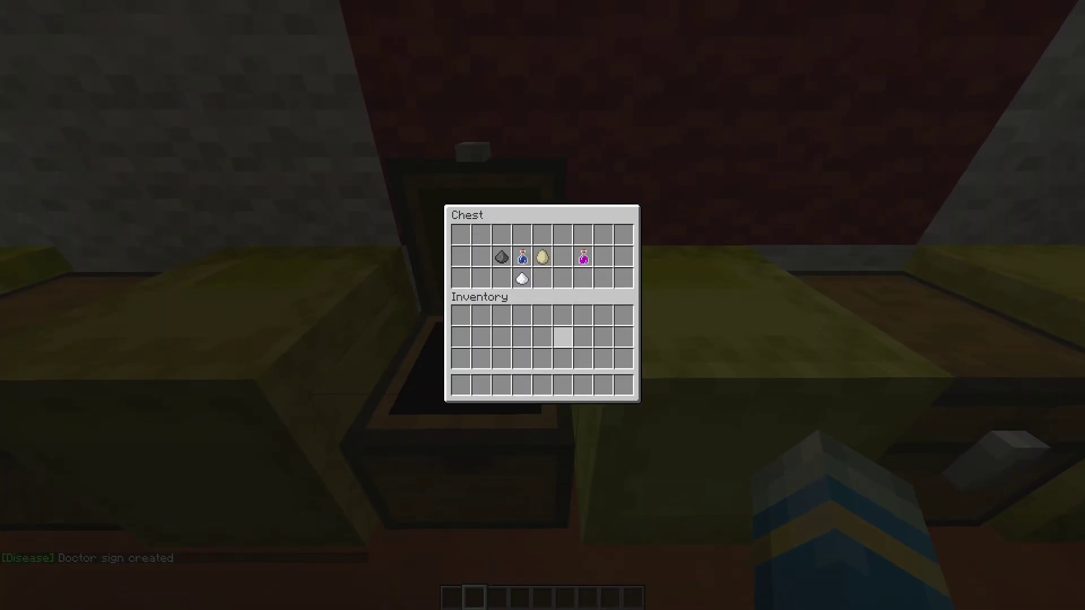
{"action": "key", "text": "e"}
Inspect the LegSplint chest and the white wool Bandage chest, then walk outside
{"action": "right_click", "coordinate": [542, 305]}
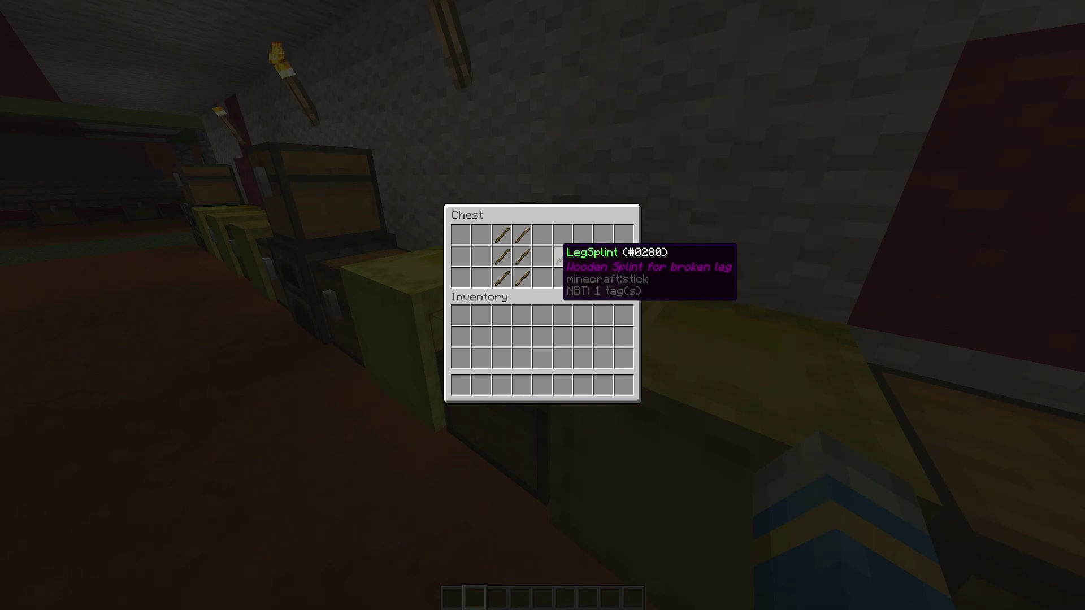
{"action": "key", "text": "e"}
{"action": "right_click", "coordinate": [542, 305]}
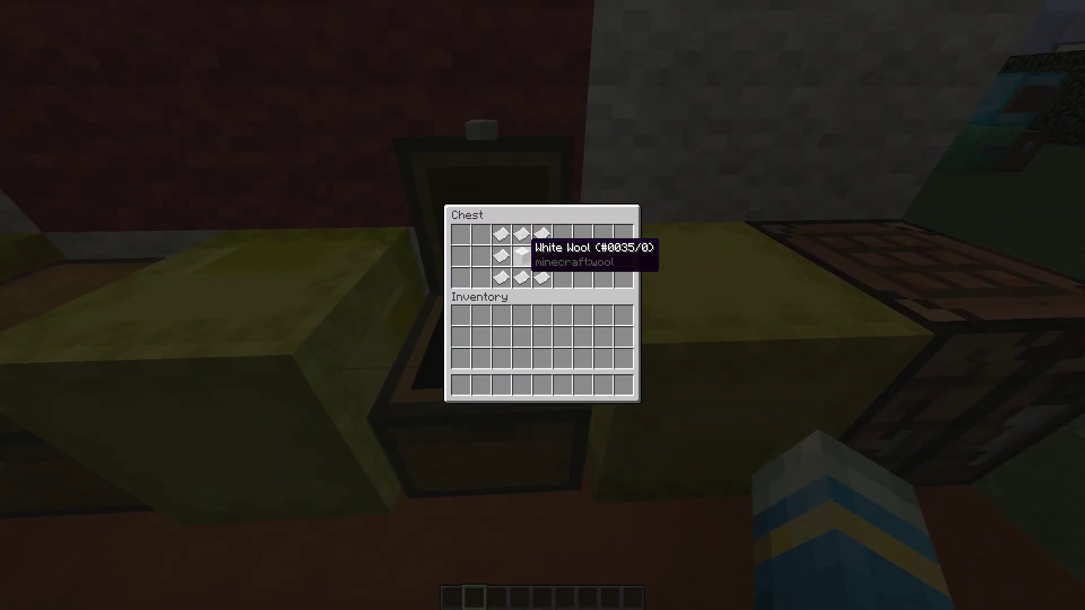
{"action": "key", "text": "e"}
{"action": "key", "text": "w"}
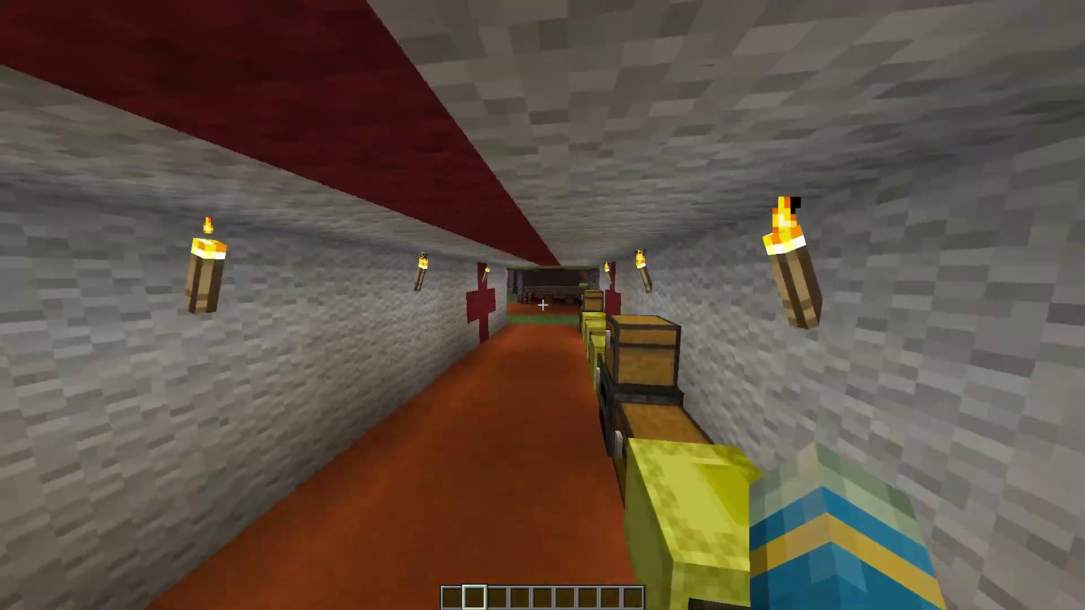
{"action": "key", "text": "w"}
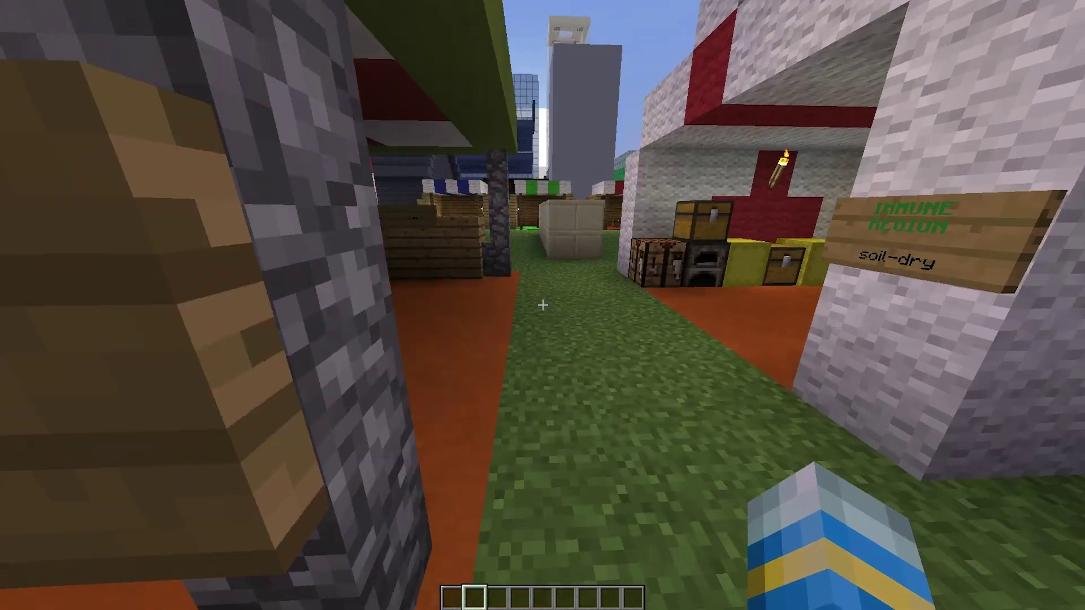
Run /disease help and show the player's temperature details
{"action": "type", "text": "/disease help"}
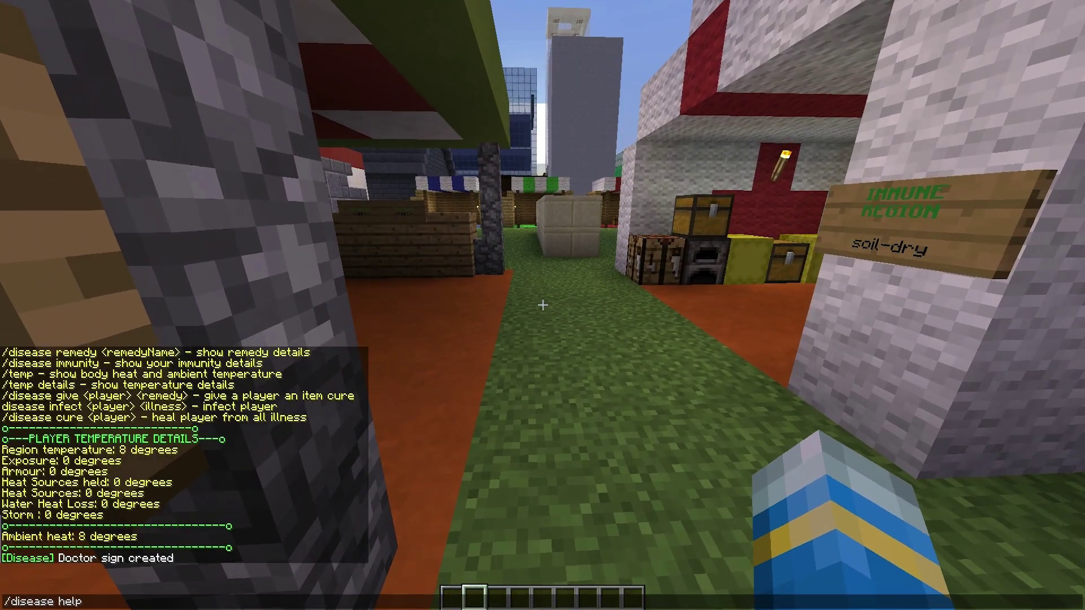
{"action": "key", "text": "Return"}
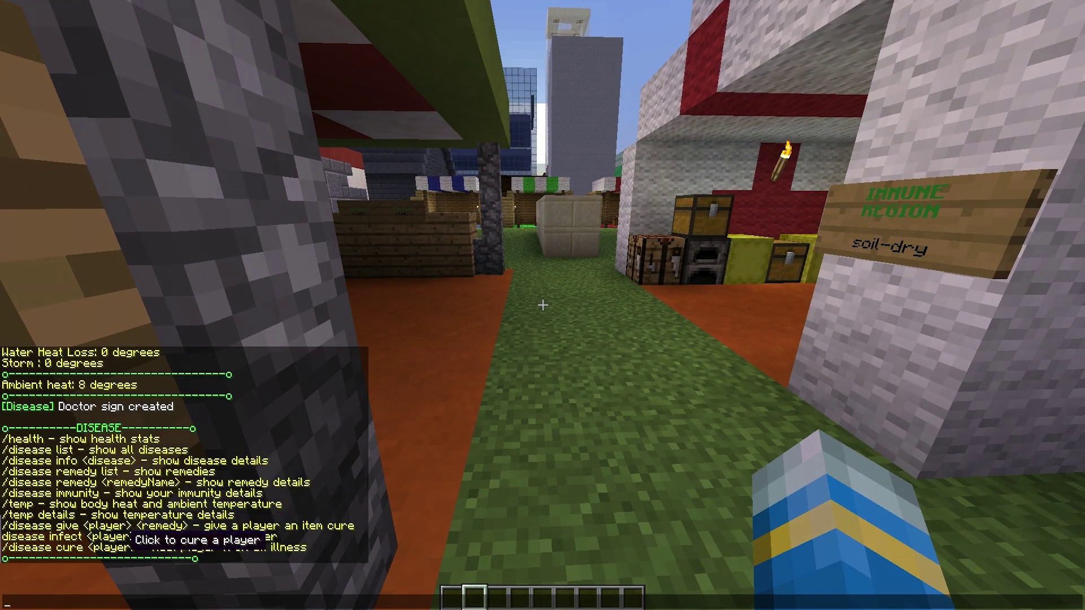
{"action": "left_click", "coordinate": [56, 514]}
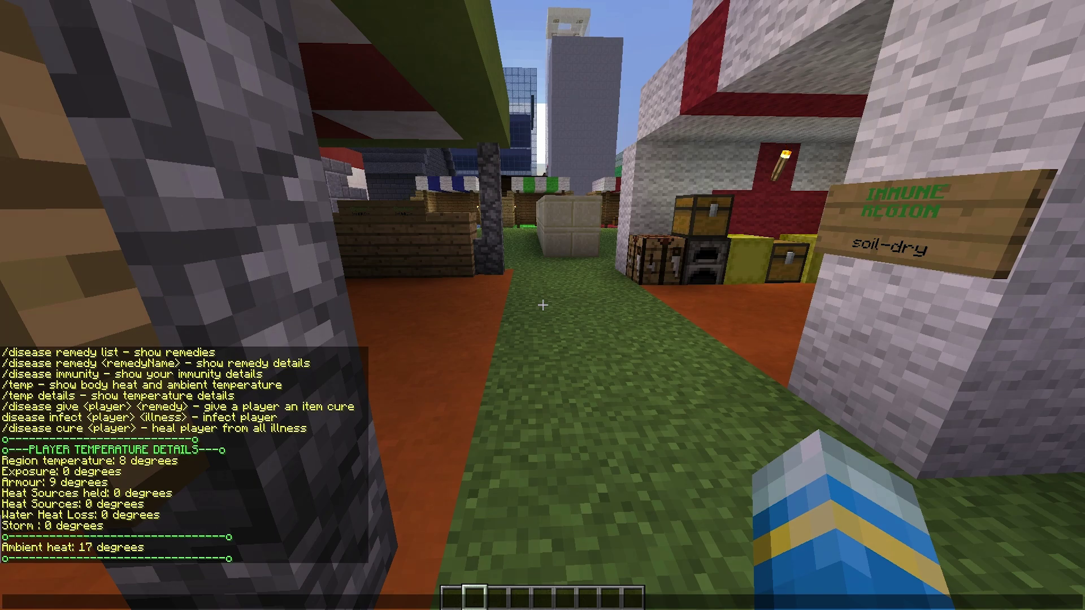
{"action": "key", "text": "Escape"}
Show the Plague disease info with /disease info plague
{"action": "key", "text": "w"}
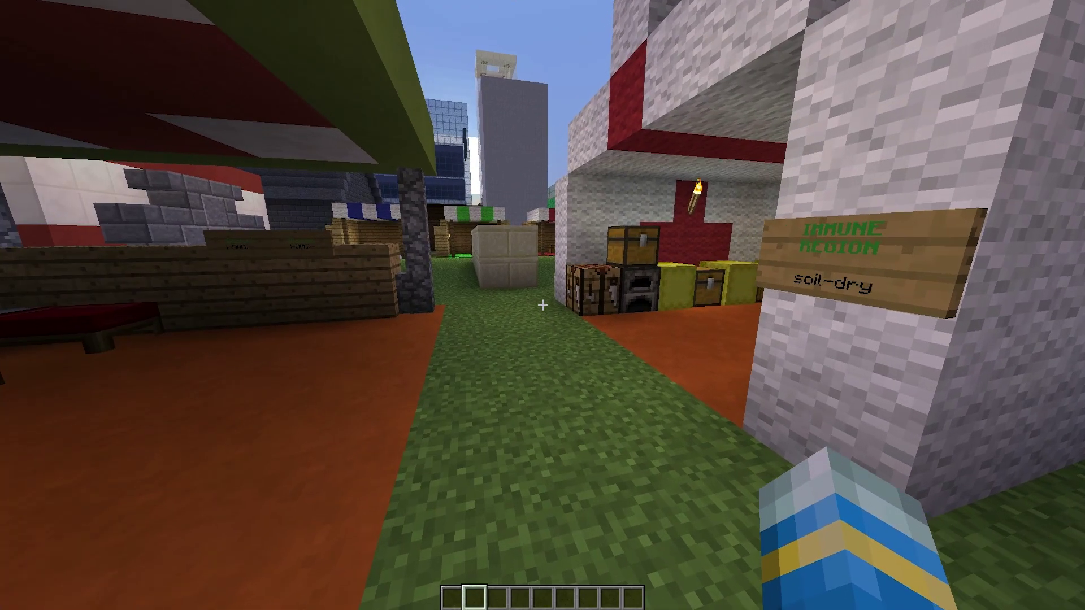
{"action": "key", "text": "w"}
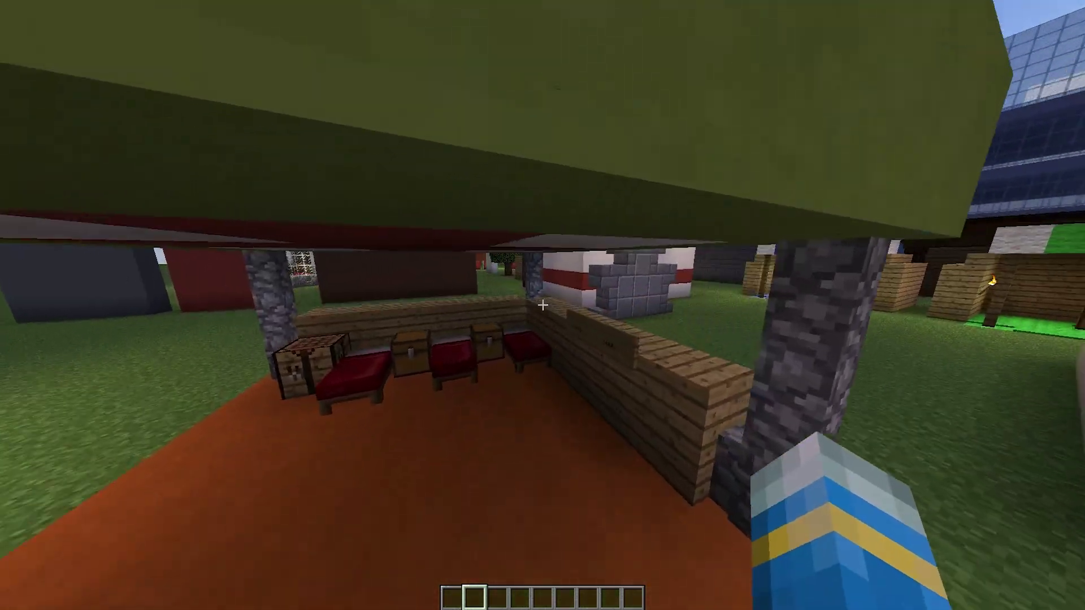
{"action": "key", "text": "w"}
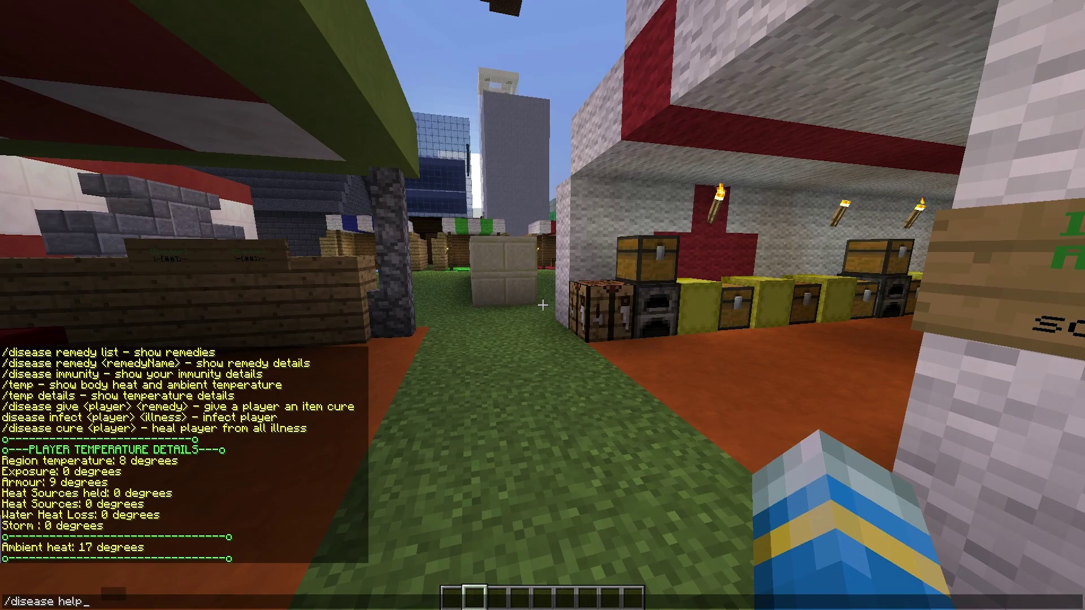
{"action": "key", "text": "Return"}
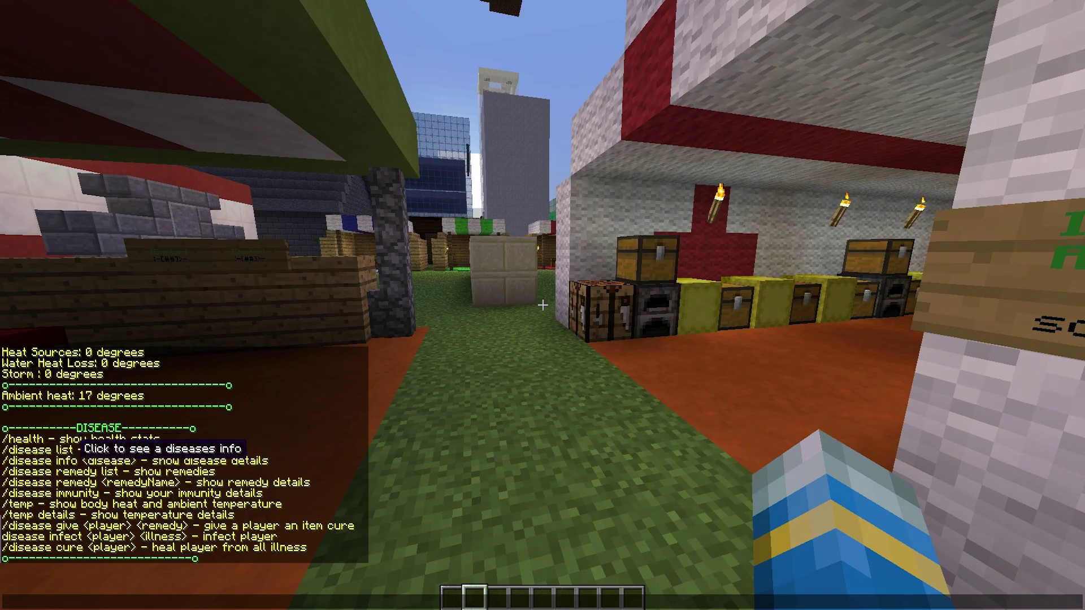
{"action": "left_click", "coordinate": [79, 461]}
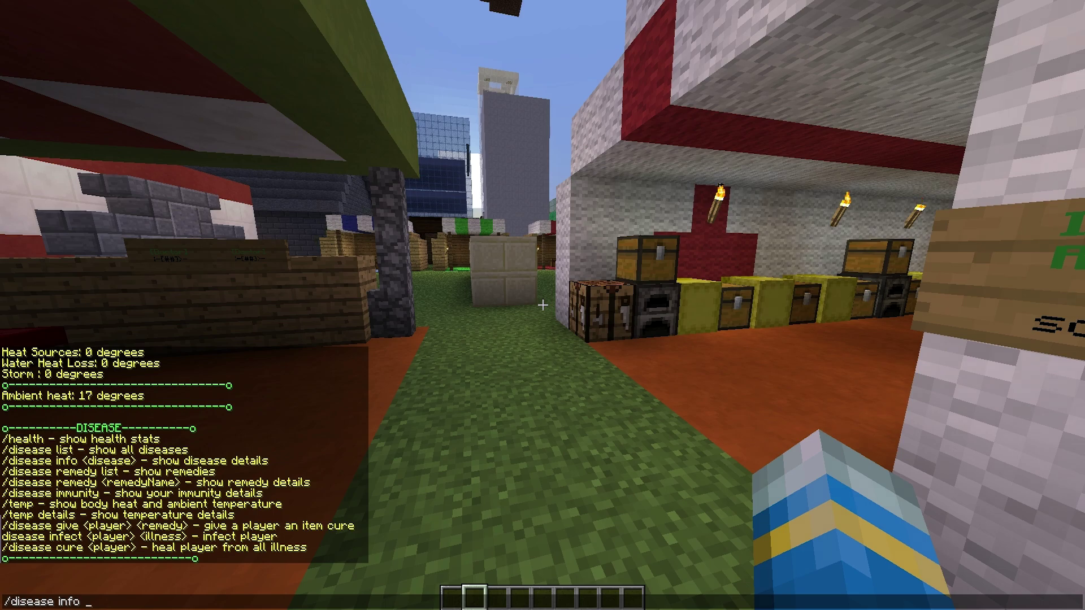
{"action": "type", "text": "plague"}
{"action": "key", "text": "Return"}
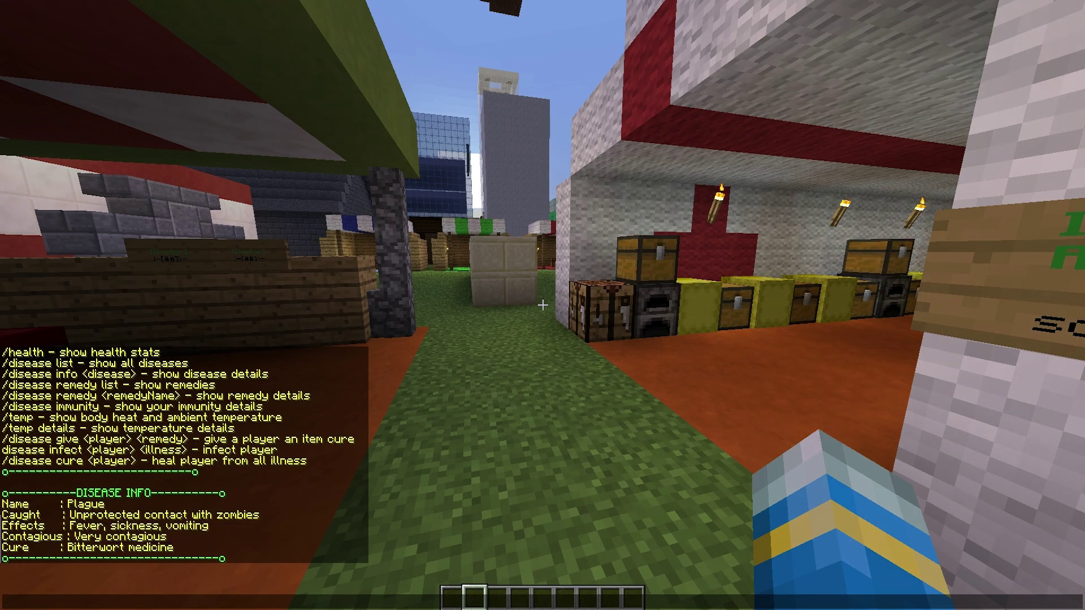
{"action": "key", "text": "Escape"}
Show the Bitterwort remedy info from the cure line in chat
{"action": "key", "text": "w"}
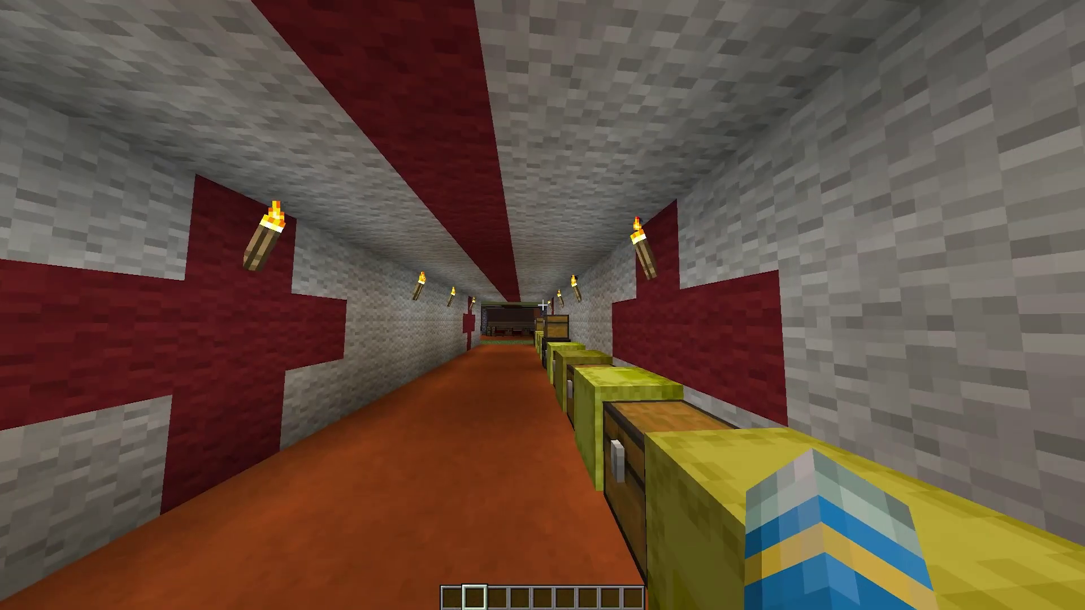
{"action": "key", "text": "t"}
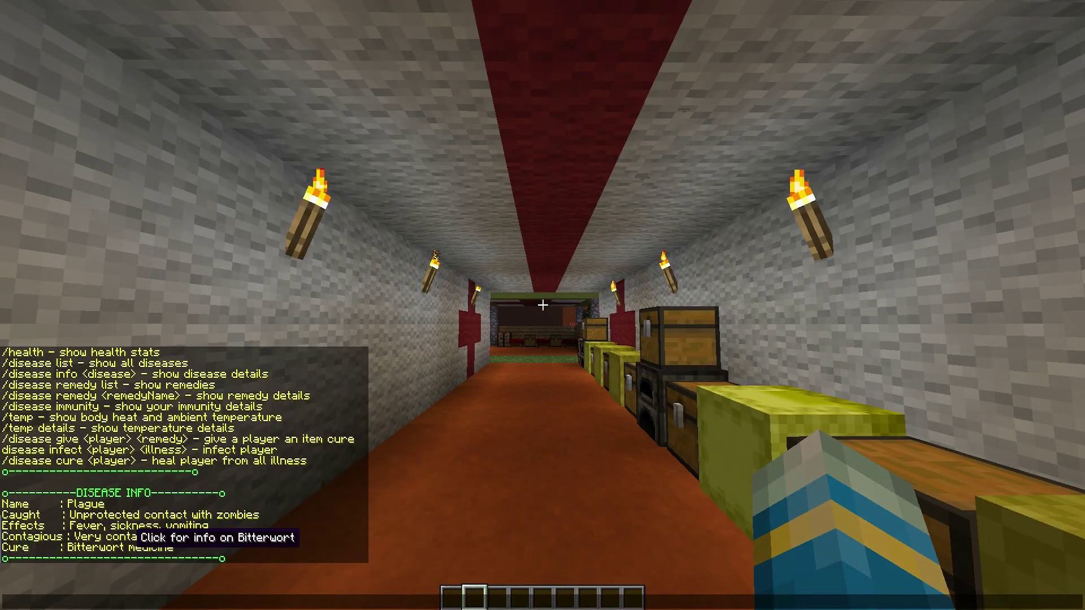
{"action": "left_click", "coordinate": [152, 545]}
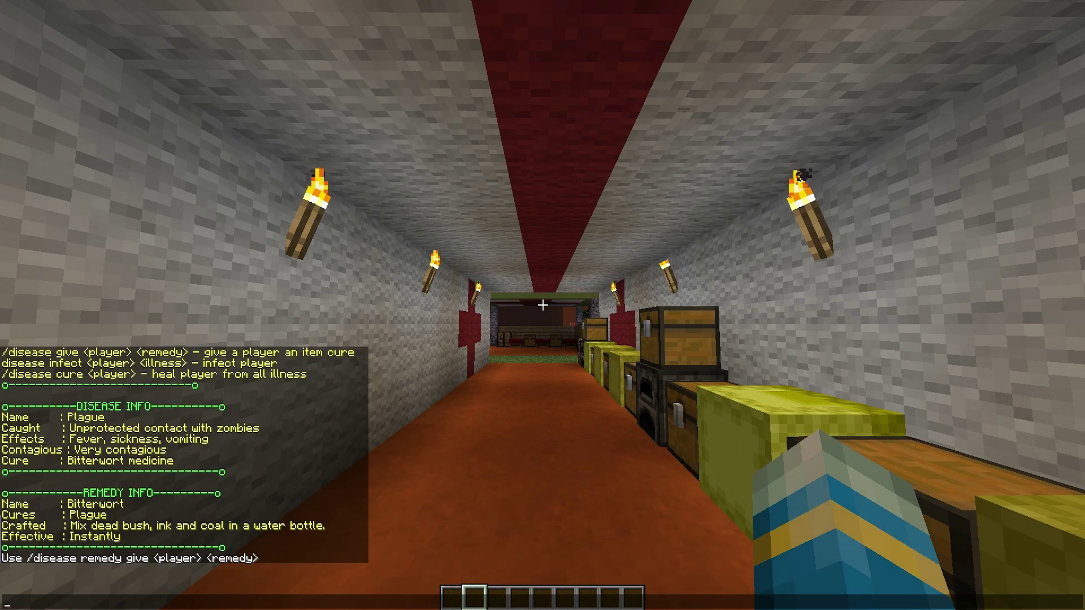
{"action": "key", "text": "Escape"}
Check a remedy chest's contents and walk around the hut and campfire
{"action": "key", "text": "w"}
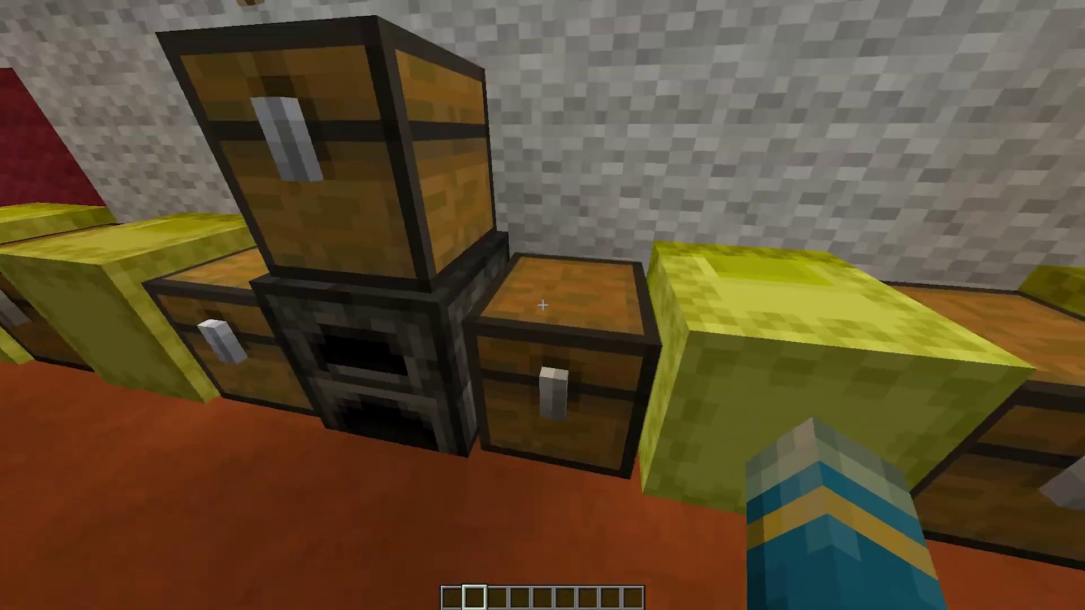
{"action": "right_click", "coordinate": [543, 305]}
{"action": "key", "text": "Escape"}
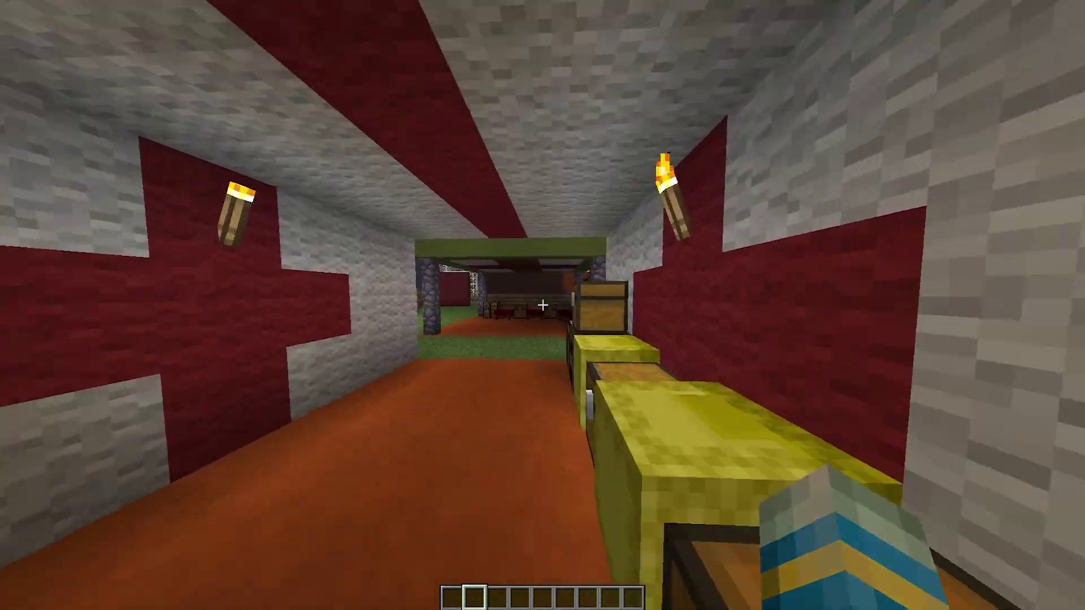
{"action": "key", "text": "w"}
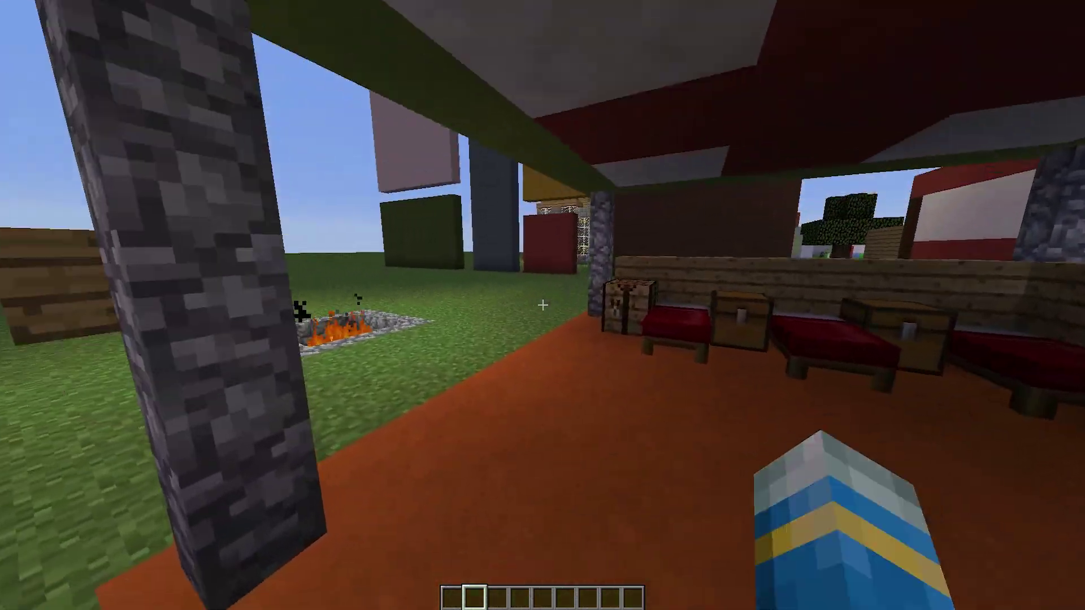
{"action": "key", "text": "w"}
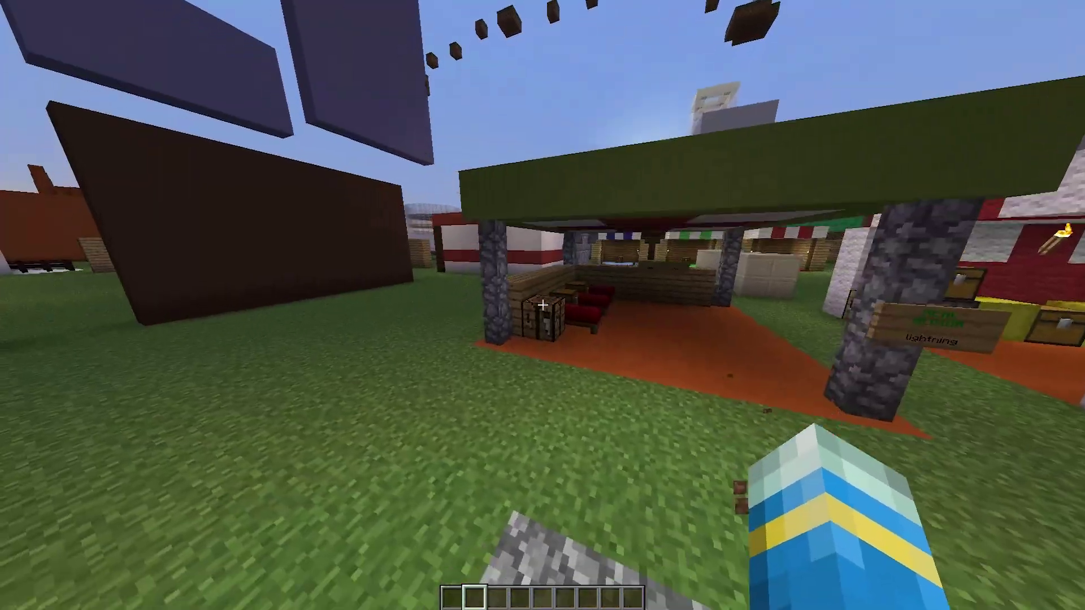
{"action": "key", "text": "w"}
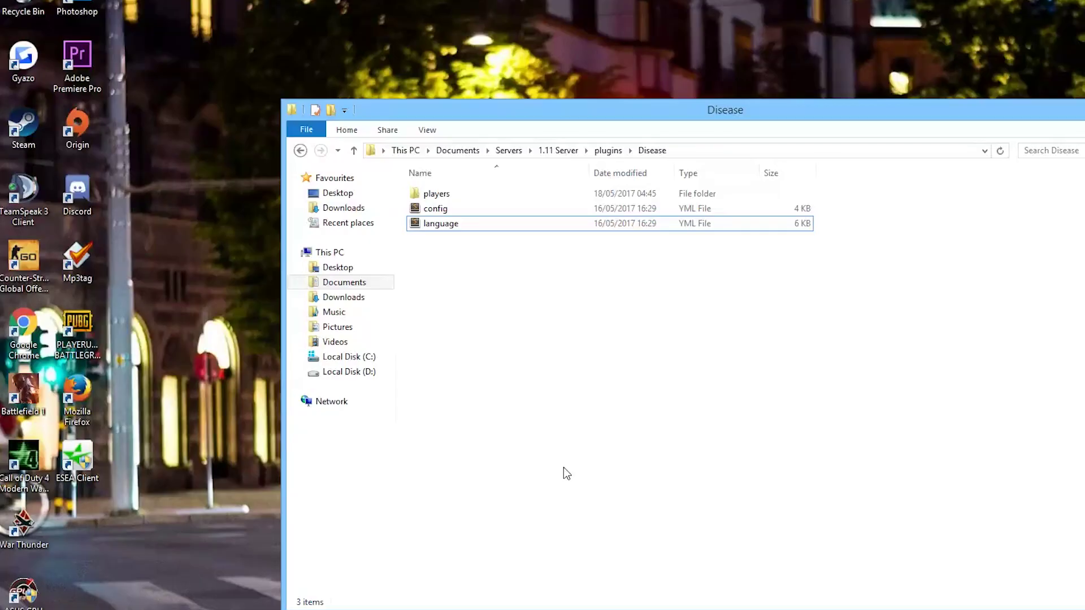
Open the player's .yml data file from plugins/Disease/players
{"action": "left_click_drag", "start_coordinate": [589, 334], "coordinate": [436, 213]}
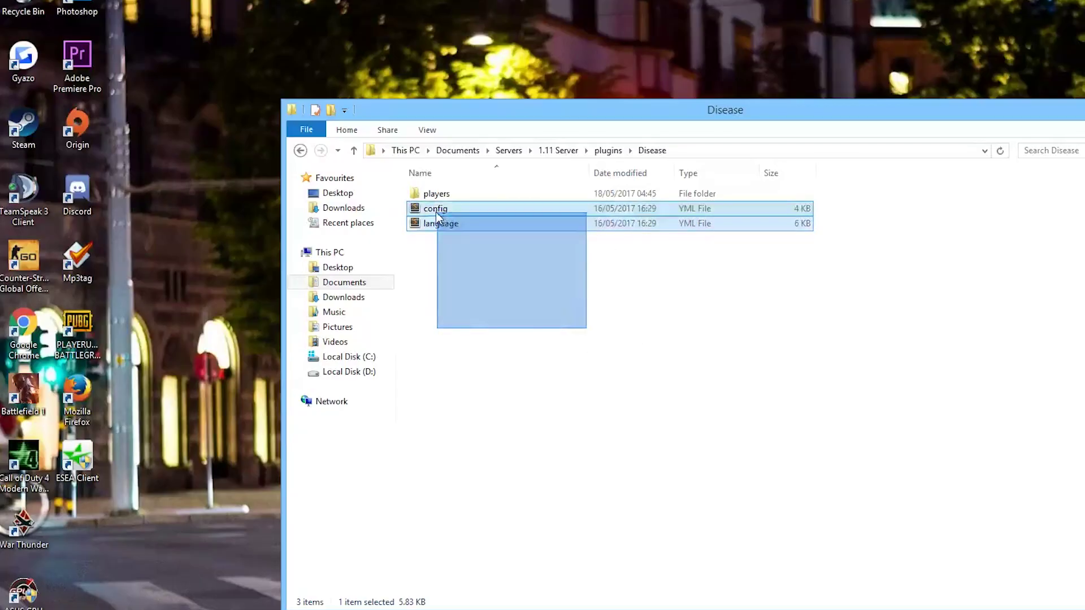
{"action": "double_click", "coordinate": [446, 198]}
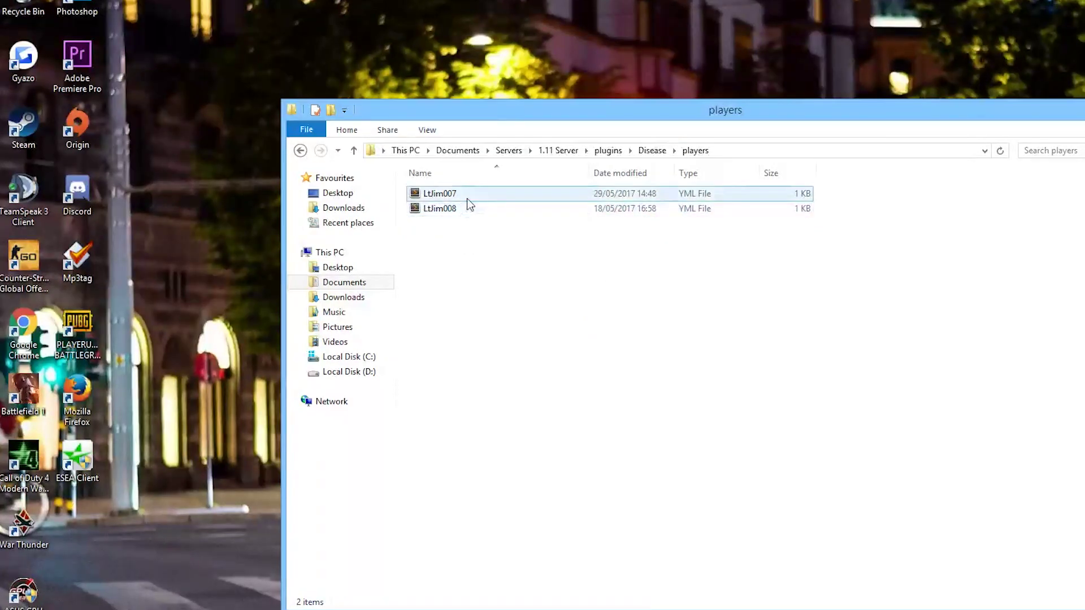
{"action": "double_click", "coordinate": [447, 194]}
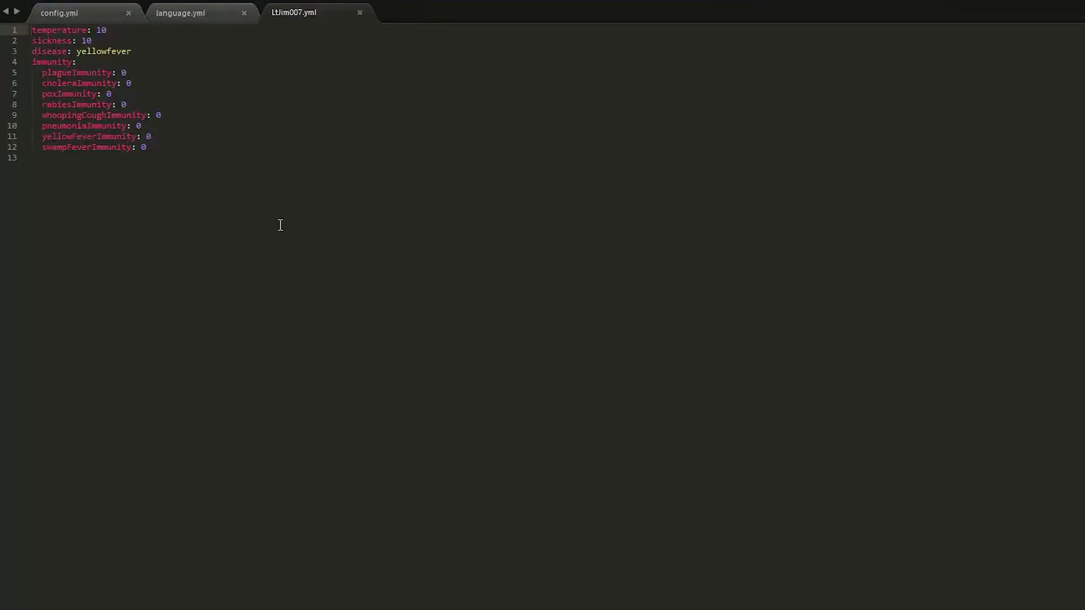
Highlight the yellow fever and swamp fever immunity lines in the player file
{"action": "left_click_drag", "start_coordinate": [198, 184], "coordinate": [31, 29]}
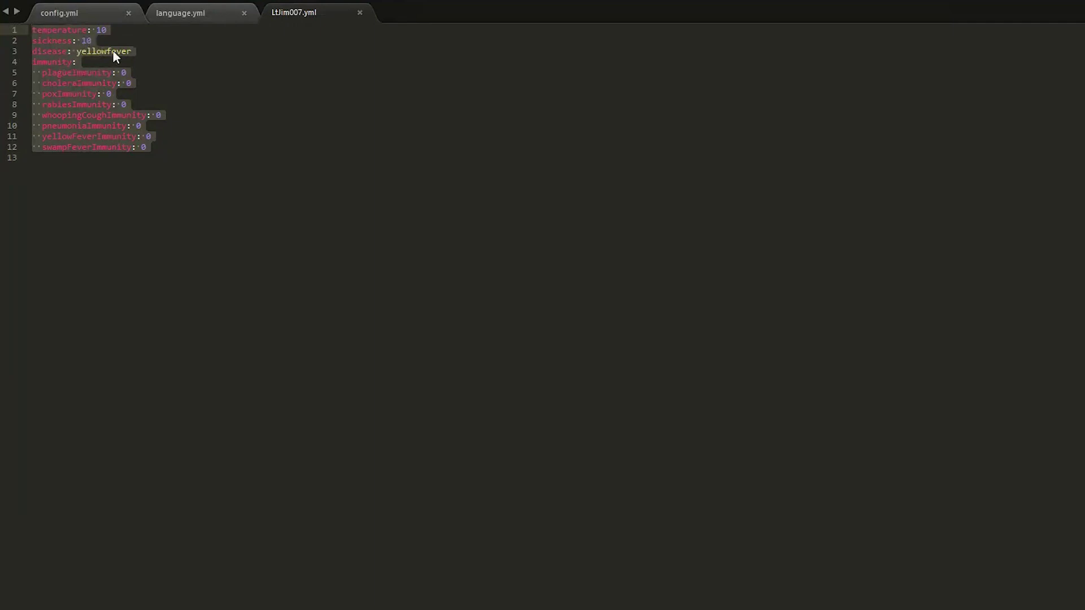
{"action": "left_click", "coordinate": [112, 82]}
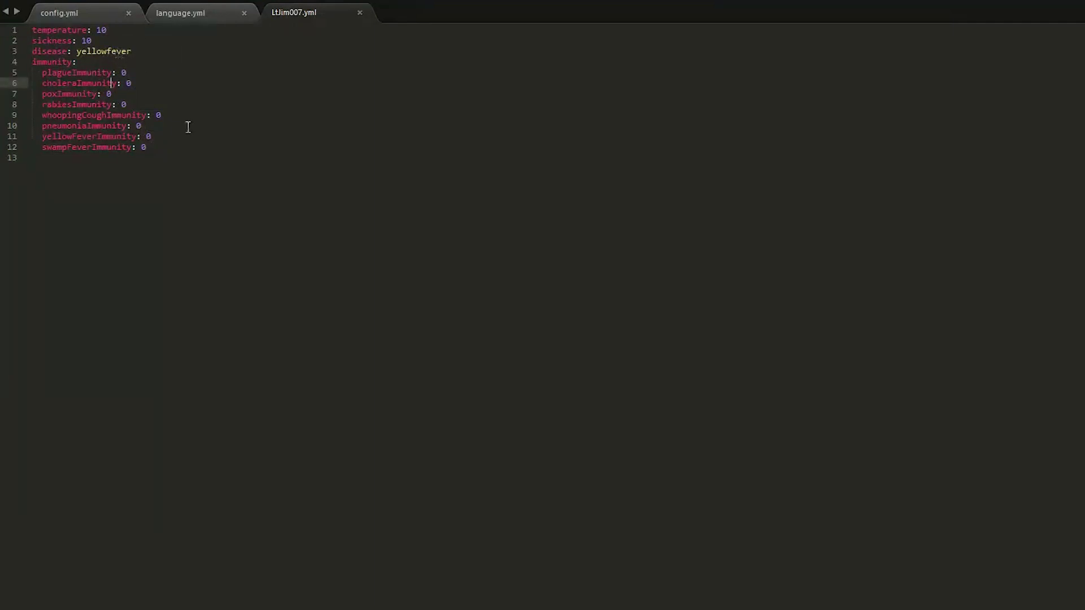
{"action": "left_click_drag", "start_coordinate": [220, 164], "coordinate": [32, 72]}
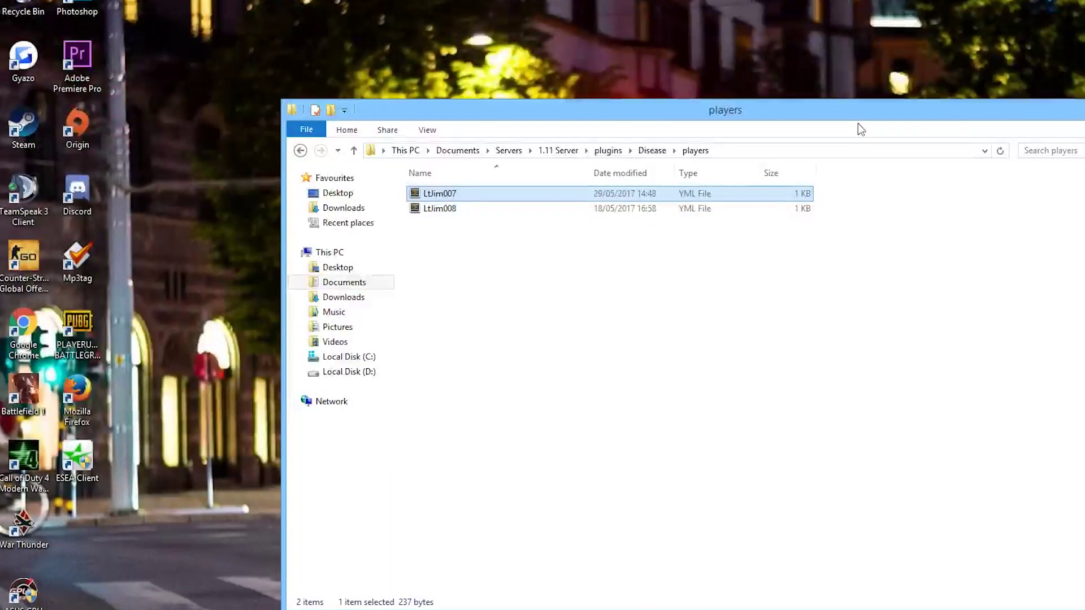
Open the Disease folder's config.yml and close all other tabs
{"action": "left_click", "coordinate": [647, 151]}
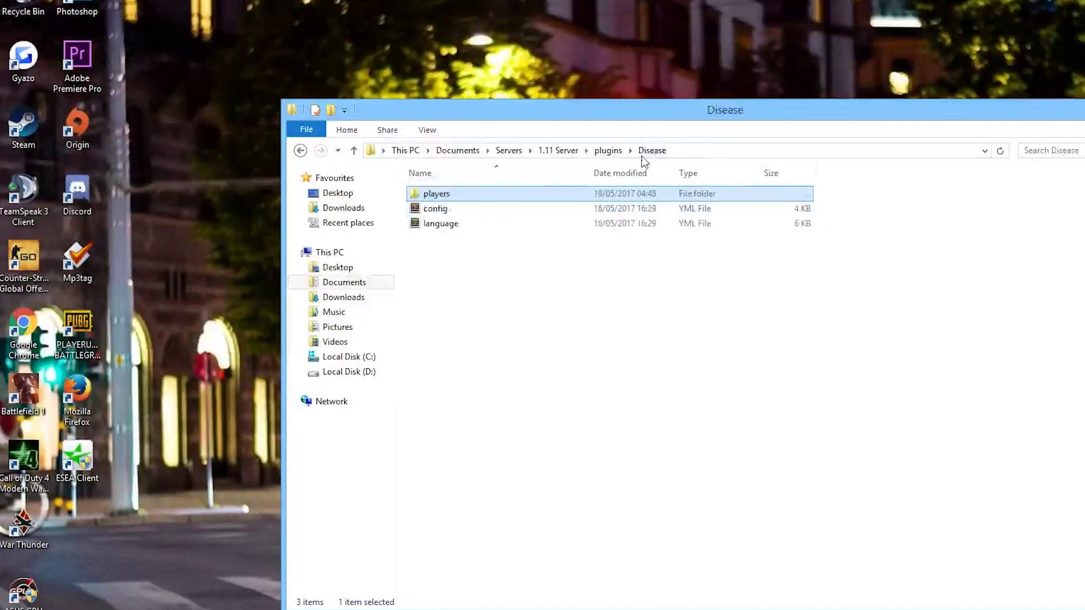
{"action": "double_click", "coordinate": [470, 209]}
{"action": "right_click", "coordinate": [85, 12]}
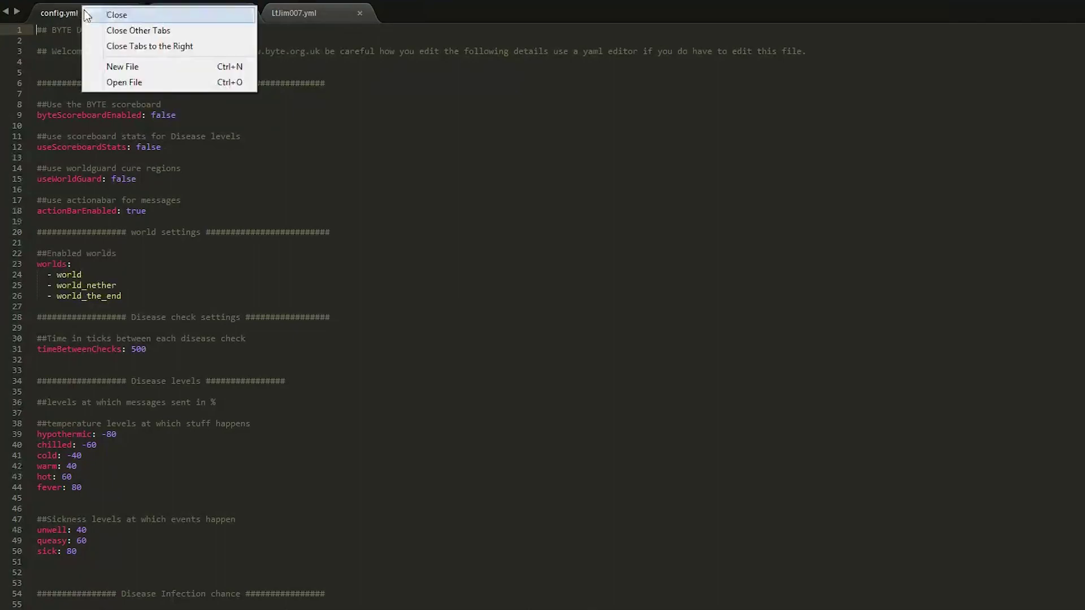
{"action": "left_click", "coordinate": [121, 29]}
Scroll to the disease levels and highlight warm level 40 and hypothermic -80
{"action": "left_click", "coordinate": [255, 185]}
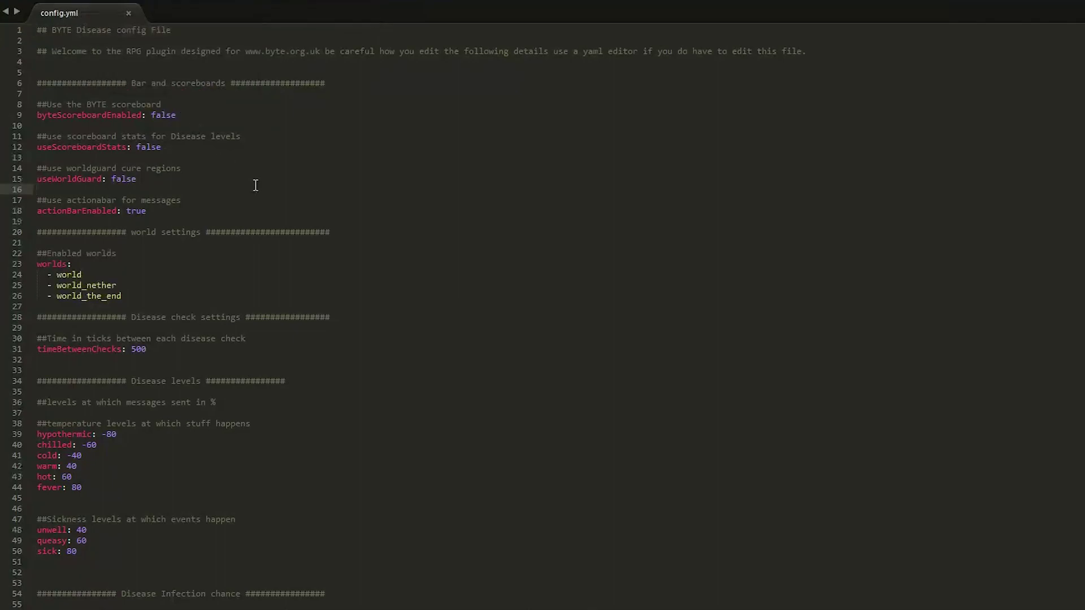
{"action": "scroll", "coordinate": [127, 91], "scroll_direction": "down", "scroll_amount": 1}
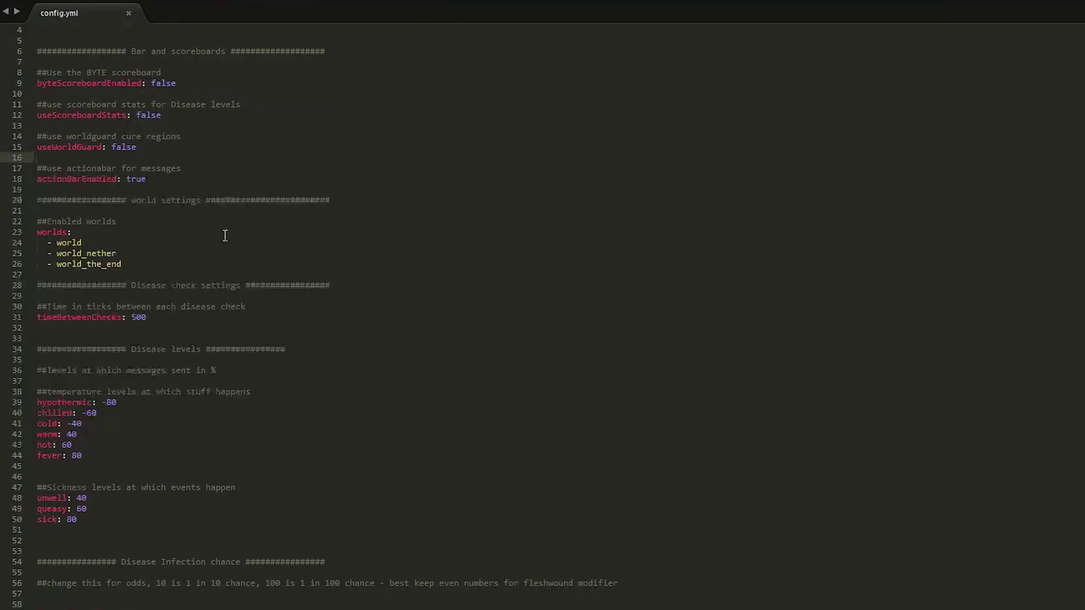
{"action": "scroll", "coordinate": [223, 237], "scroll_direction": "down", "scroll_amount": 2}
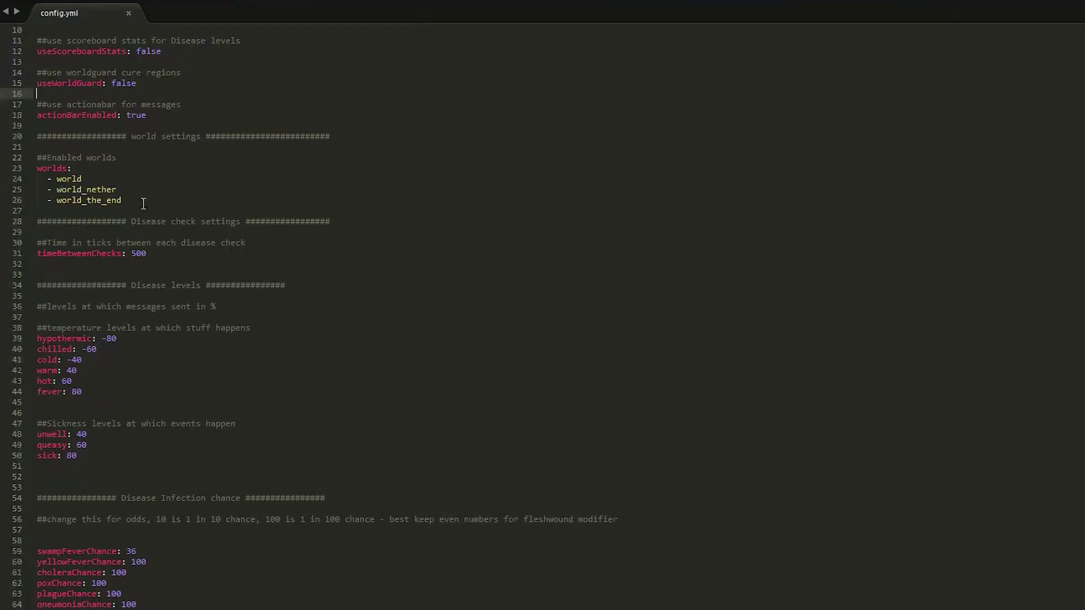
{"action": "scroll", "coordinate": [129, 264], "scroll_direction": "down", "scroll_amount": 1}
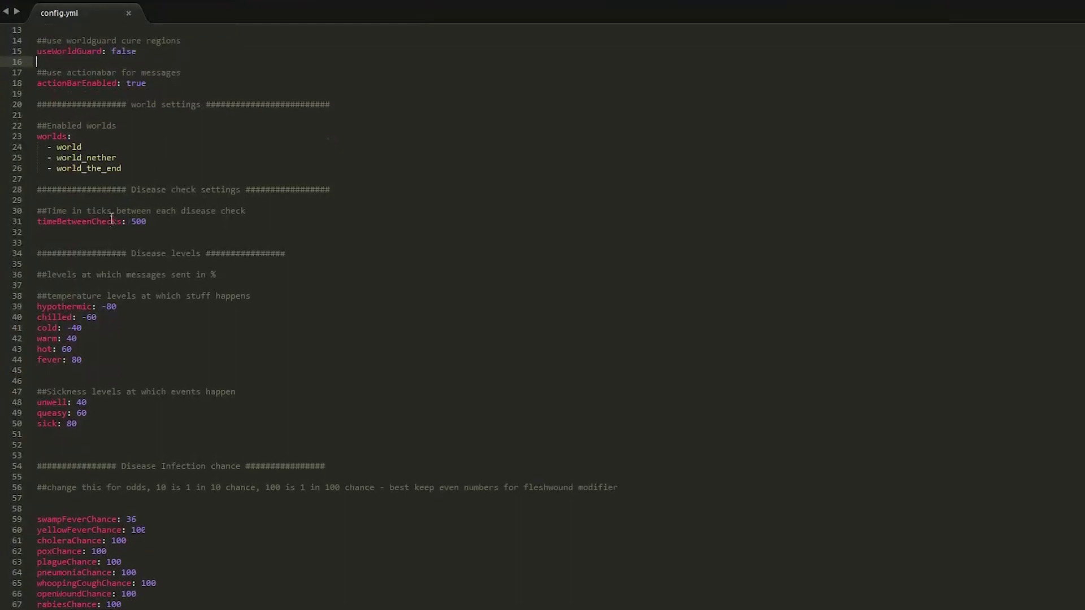
{"action": "scroll", "coordinate": [202, 222], "scroll_direction": "down", "scroll_amount": 2}
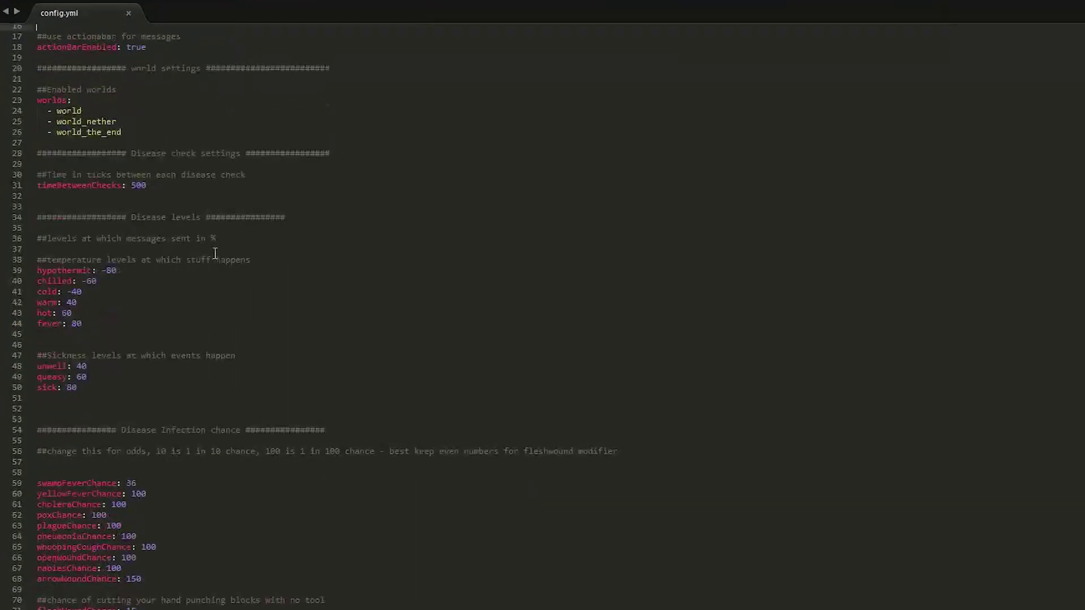
{"action": "scroll", "coordinate": [141, 204], "scroll_direction": "down", "scroll_amount": 2}
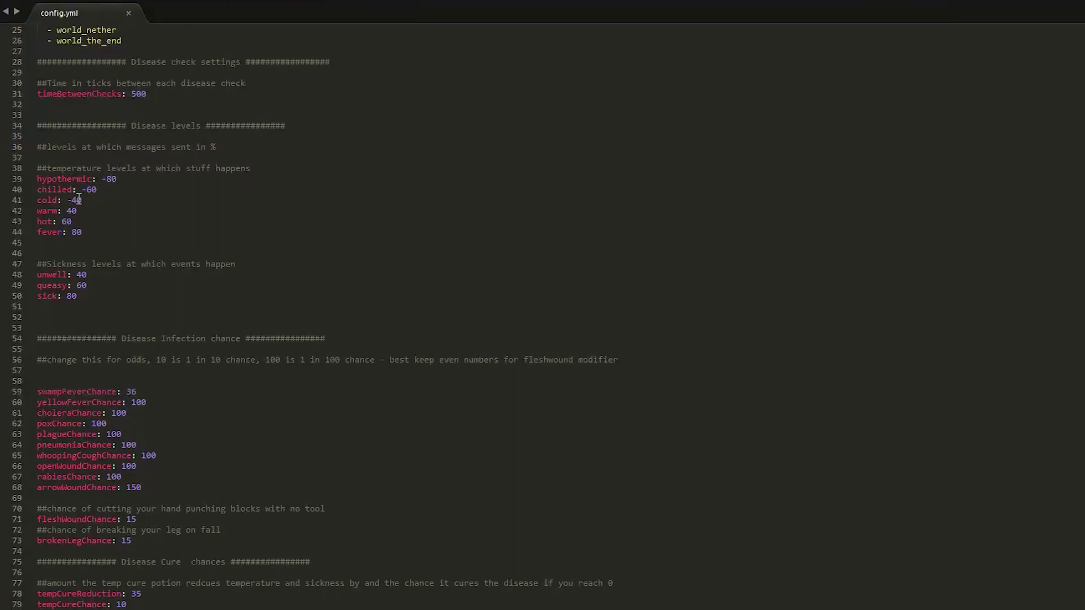
{"action": "left_click_drag", "start_coordinate": [66, 211], "coordinate": [78, 211]}
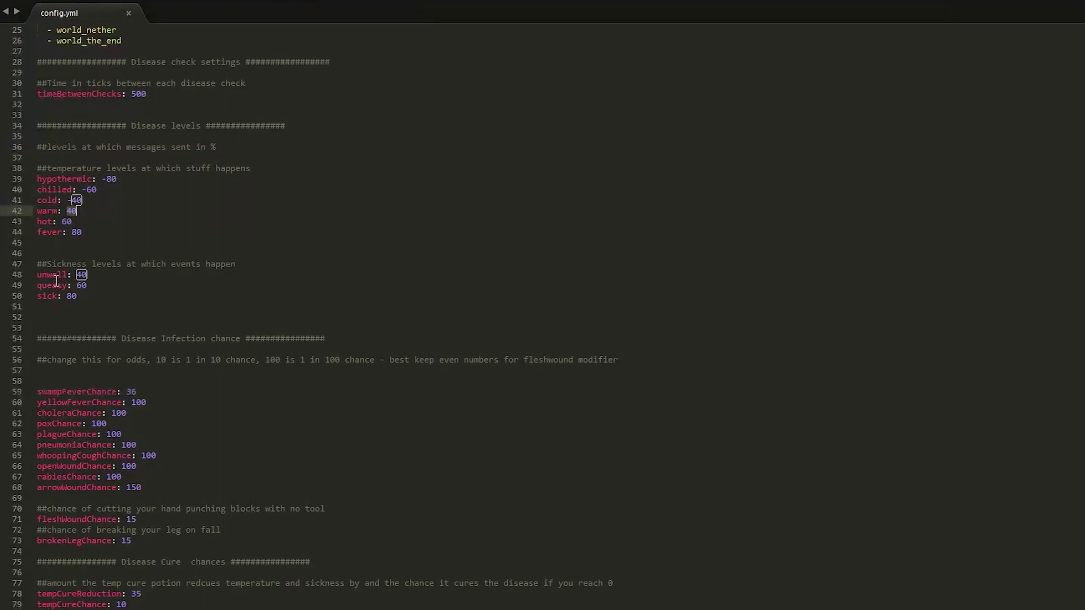
{"action": "mouse_move", "coordinate": [102, 179]}
{"action": "left_mouse_down"}
{"action": "mouse_move", "coordinate": [117, 179]}
{"action": "mouse_move", "coordinate": [100, 181]}
{"action": "left_mouse_up"}
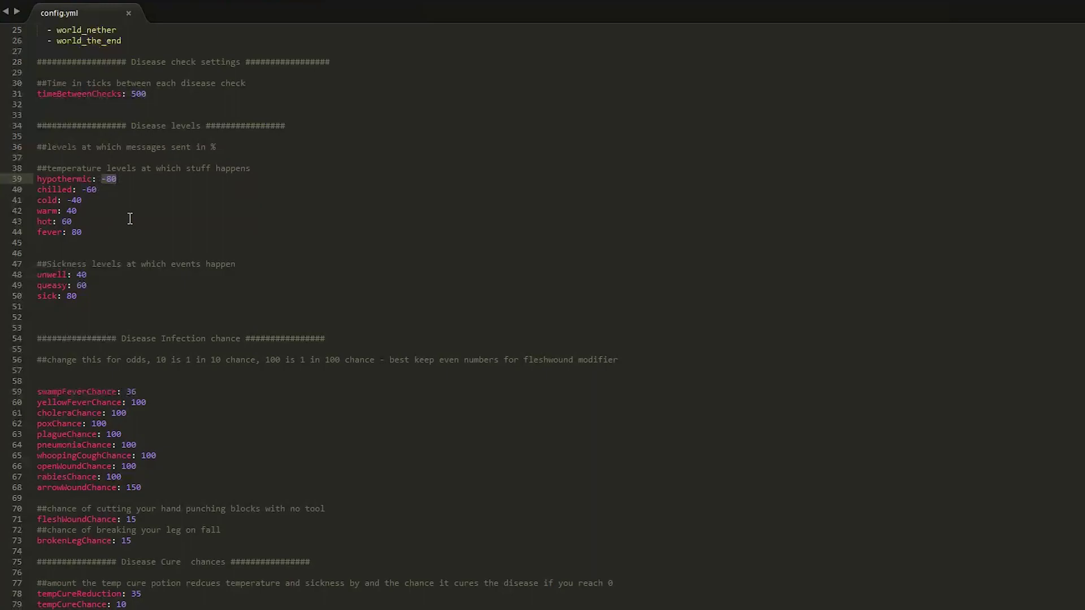
{"action": "scroll", "coordinate": [130, 218], "scroll_direction": "down", "scroll_amount": 4}
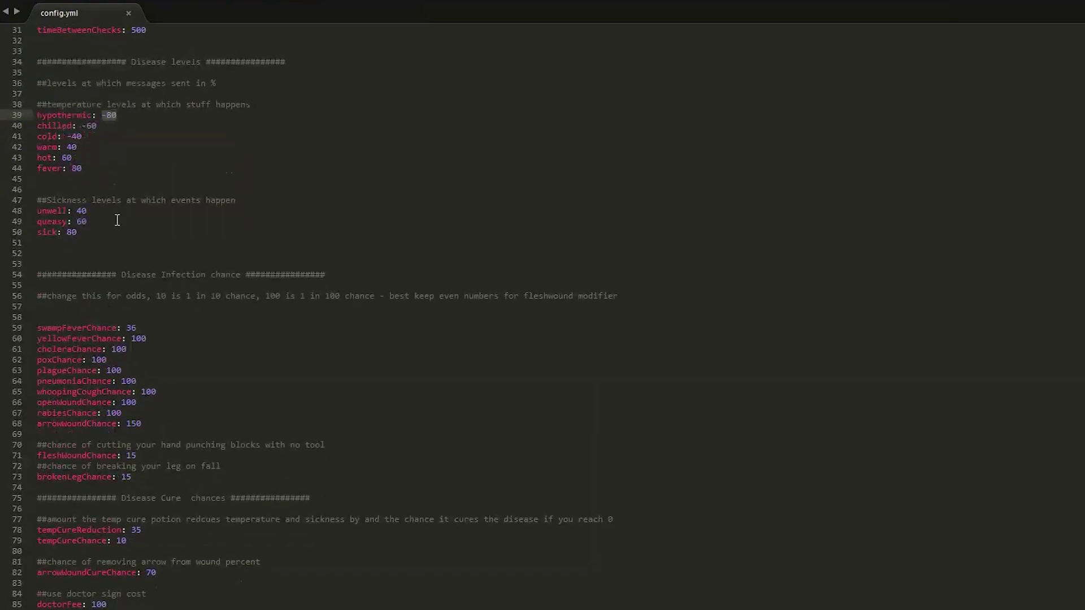
{"action": "left_click_drag", "start_coordinate": [97, 168], "coordinate": [27, 138]}
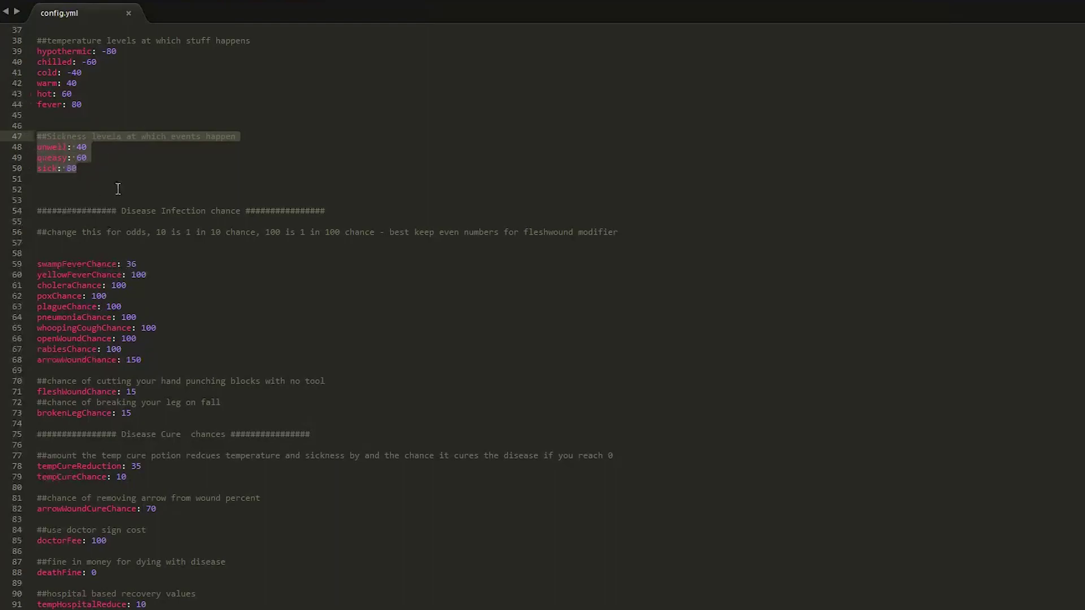
{"action": "scroll", "coordinate": [116, 188], "scroll_direction": "down", "scroll_amount": 3}
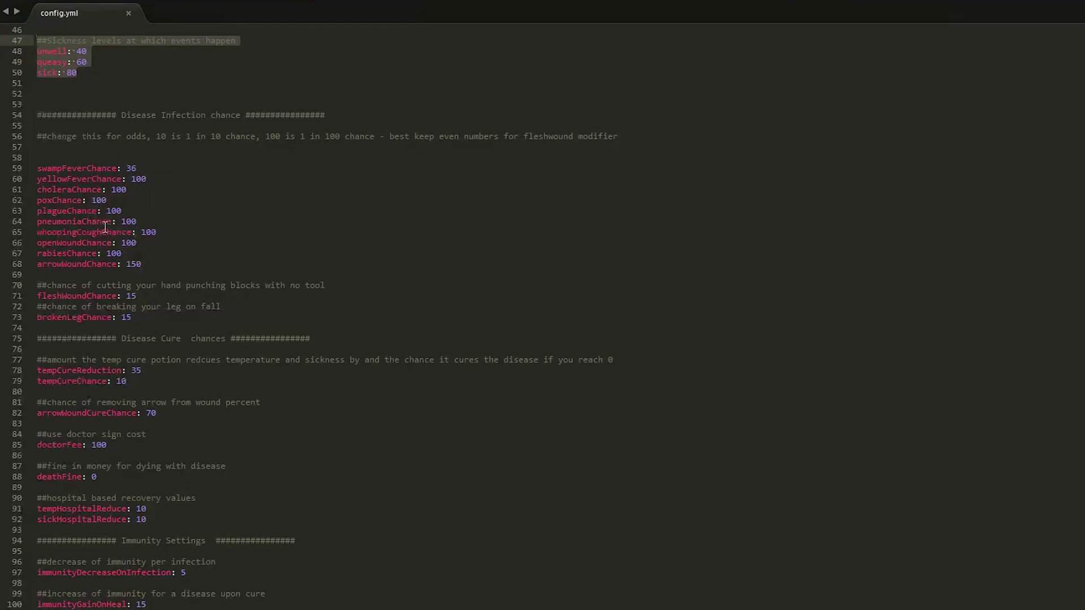
{"action": "mouse_move", "coordinate": [137, 251]}
{"action": "left_mouse_down"}
{"action": "mouse_move", "coordinate": [91, 255]}
{"action": "mouse_move", "coordinate": [134, 264]}
{"action": "mouse_move", "coordinate": [124, 264]}
{"action": "left_mouse_up"}
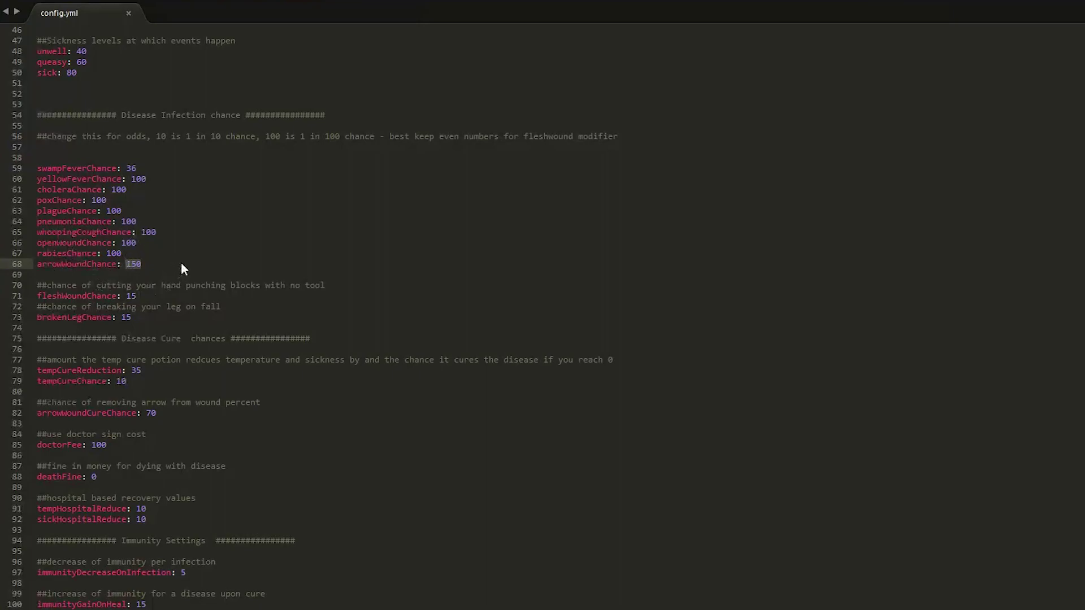
{"action": "left_click_drag", "start_coordinate": [67, 167], "coordinate": [136, 168]}
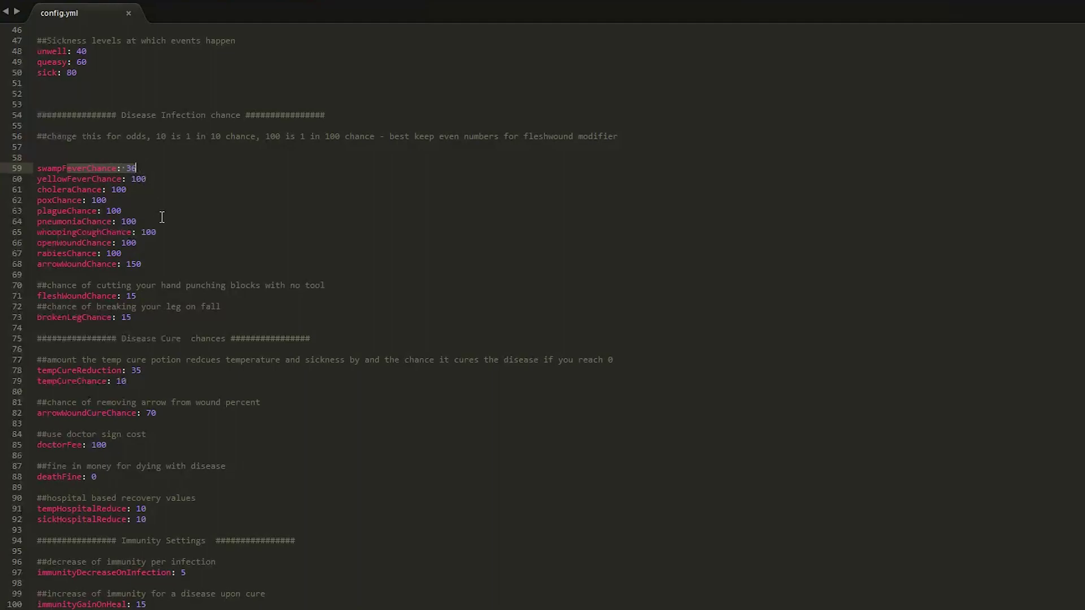
{"action": "scroll", "coordinate": [151, 236], "scroll_direction": "down", "scroll_amount": 1}
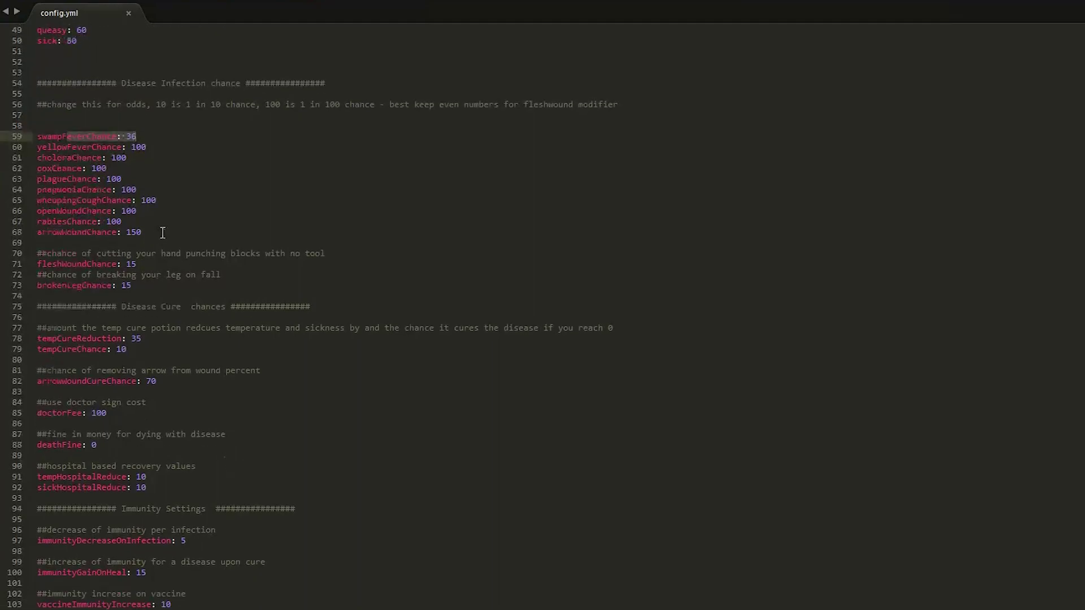
{"action": "scroll", "coordinate": [163, 232], "scroll_direction": "down", "scroll_amount": 2}
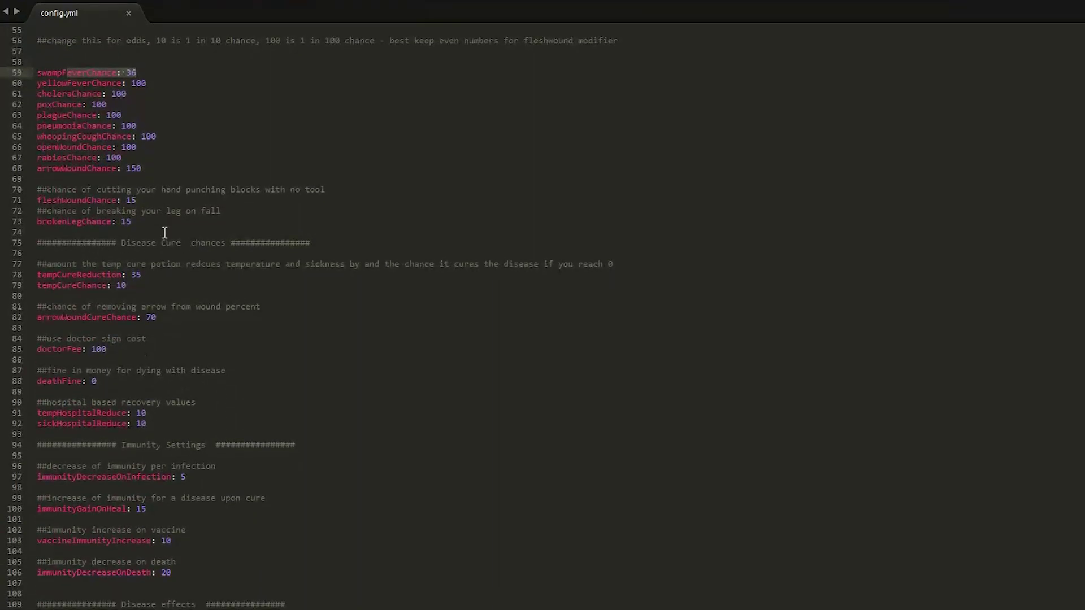
{"action": "scroll", "coordinate": [130, 317], "scroll_direction": "down", "scroll_amount": 1}
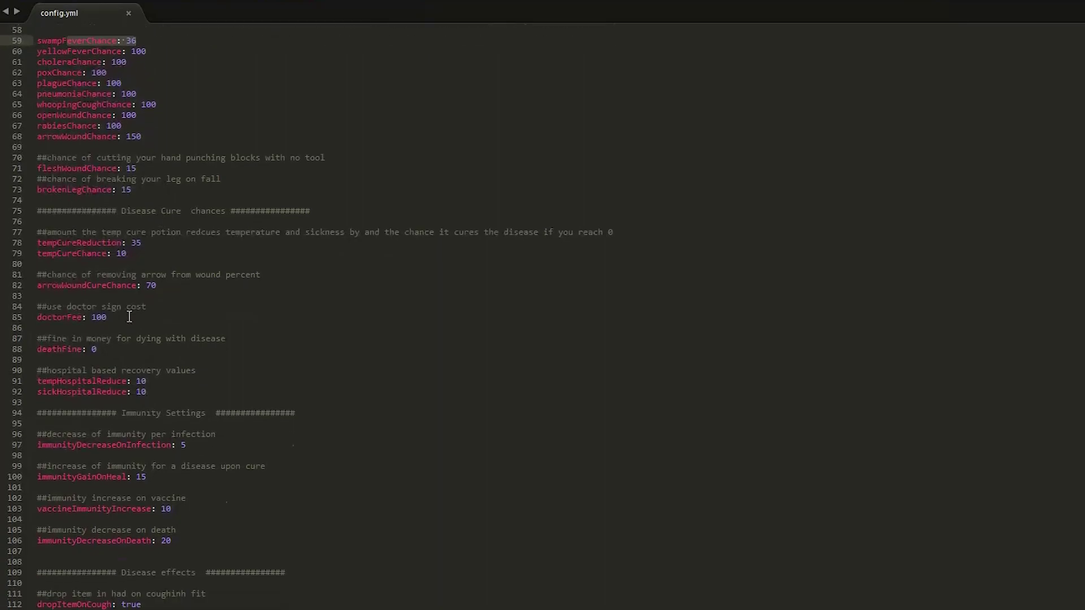
{"action": "left_click_drag", "start_coordinate": [136, 349], "coordinate": [29, 306]}
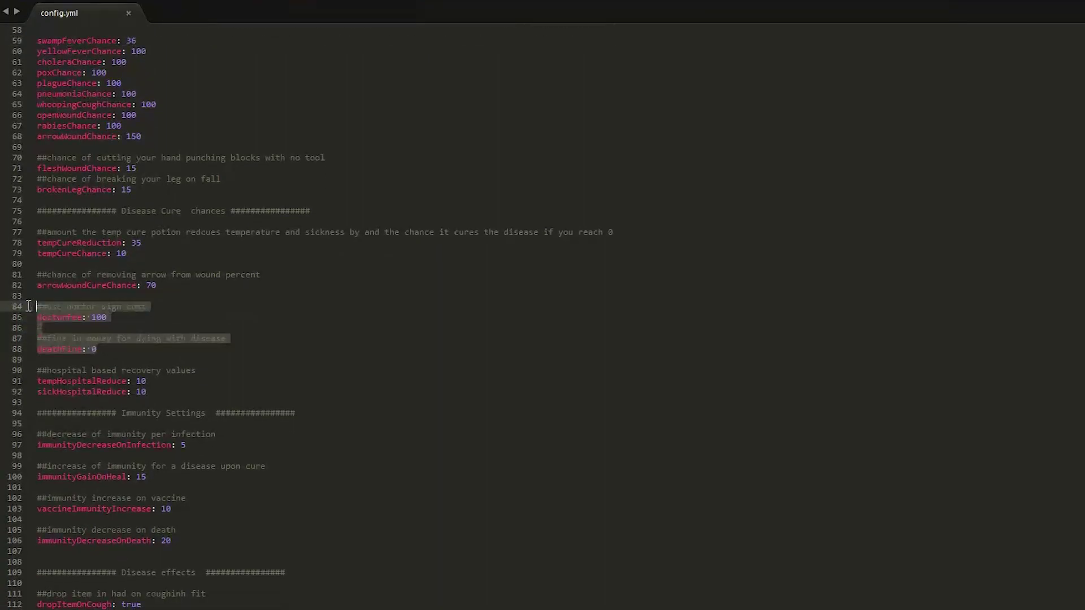
{"action": "left_click", "coordinate": [117, 338]}
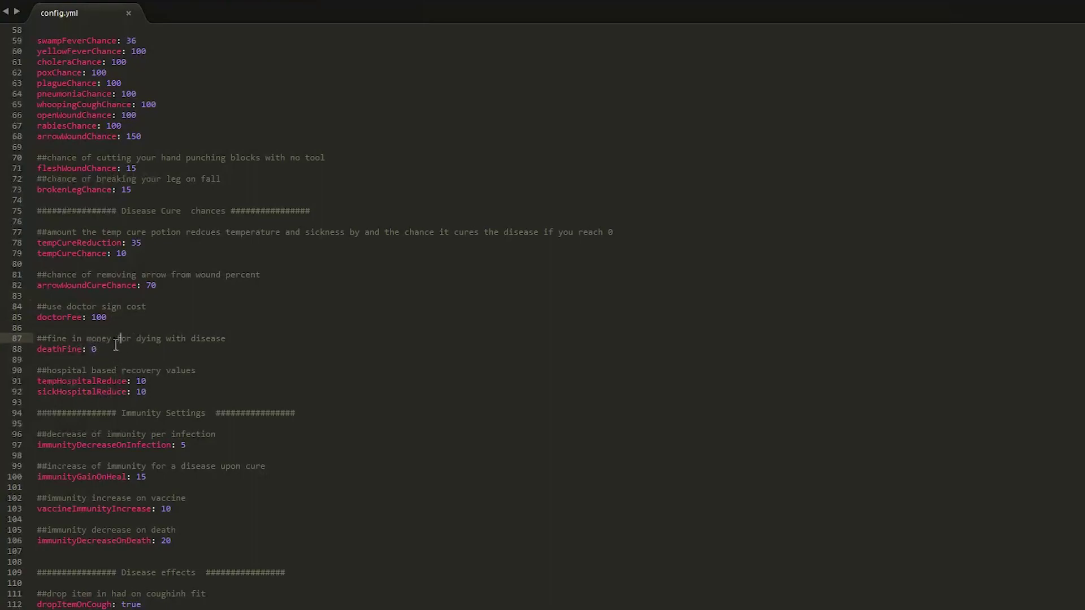
{"action": "left_click", "coordinate": [94, 317]}
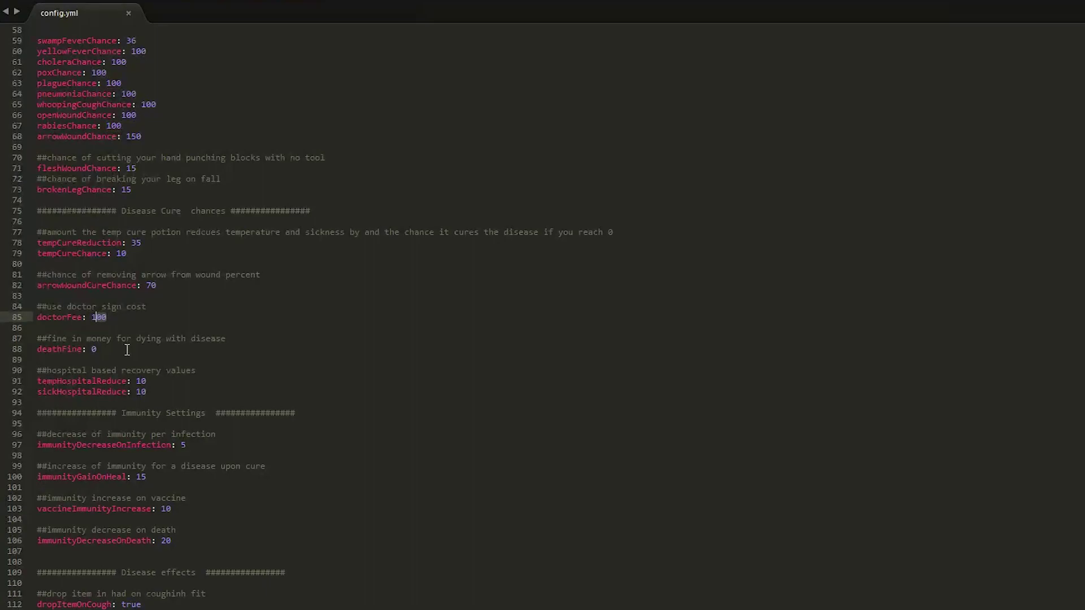
{"action": "scroll", "coordinate": [127, 350], "scroll_direction": "down", "scroll_amount": 6}
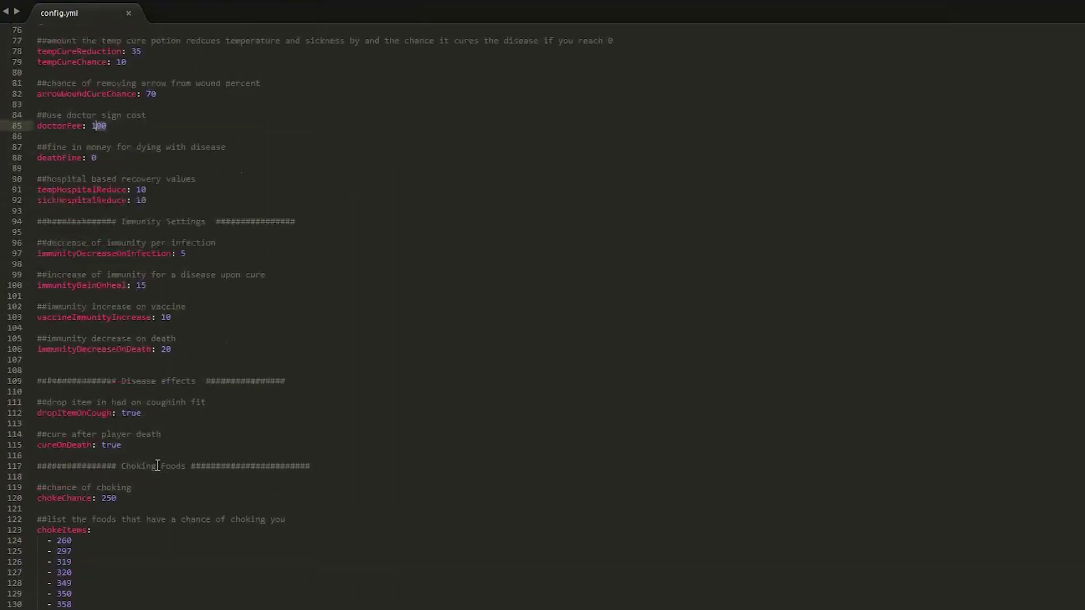
{"action": "left_click_drag", "start_coordinate": [40, 445], "coordinate": [121, 444]}
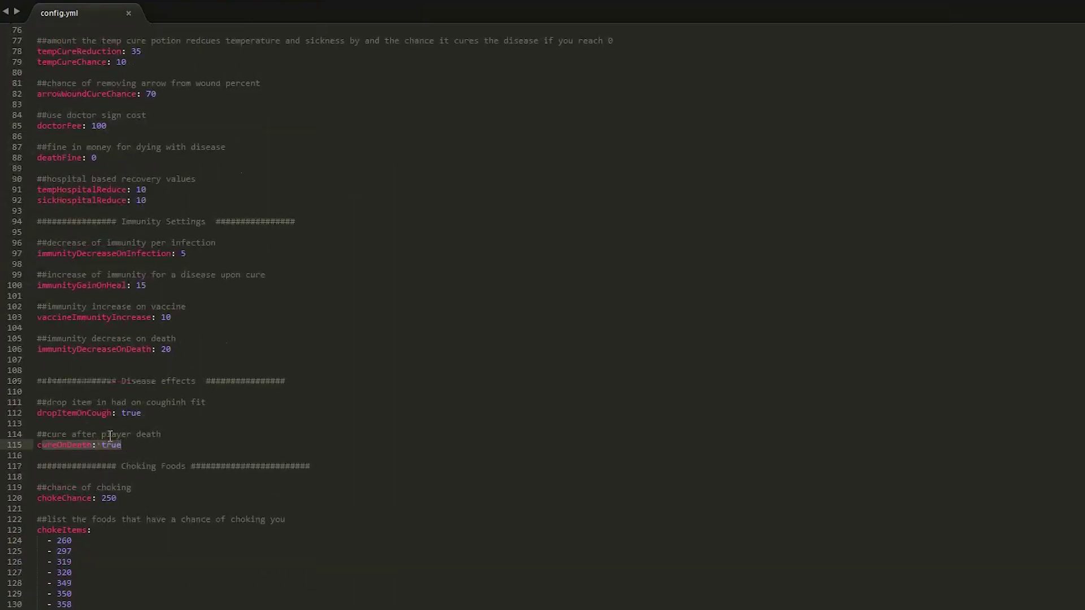
{"action": "left_click", "coordinate": [201, 446]}
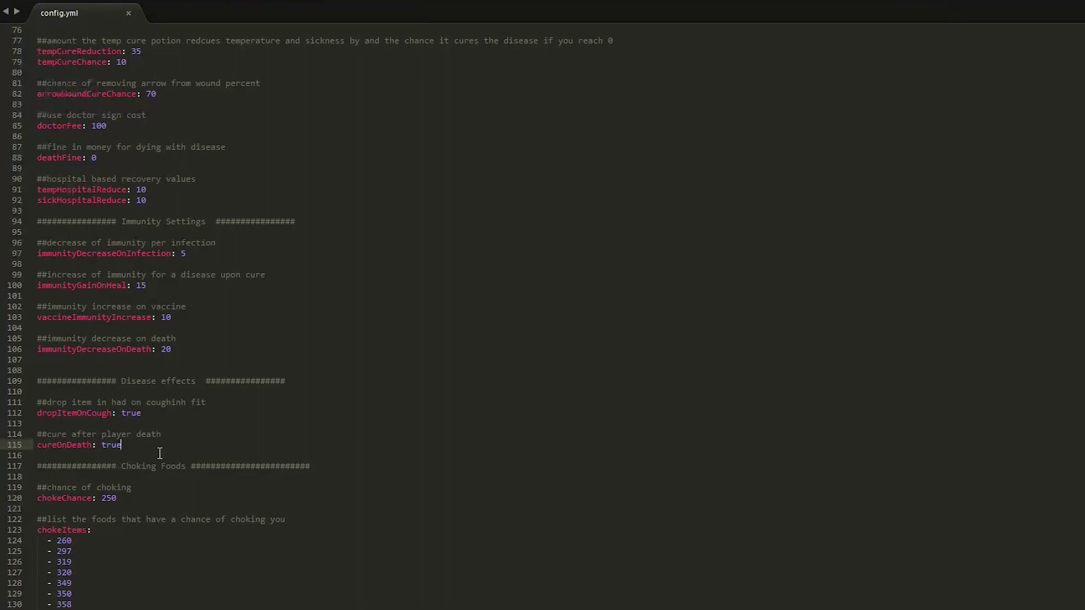
{"action": "scroll", "coordinate": [160, 453], "scroll_direction": "down", "scroll_amount": 3}
{"action": "left_click_drag", "start_coordinate": [116, 403], "coordinate": [12, 394]}
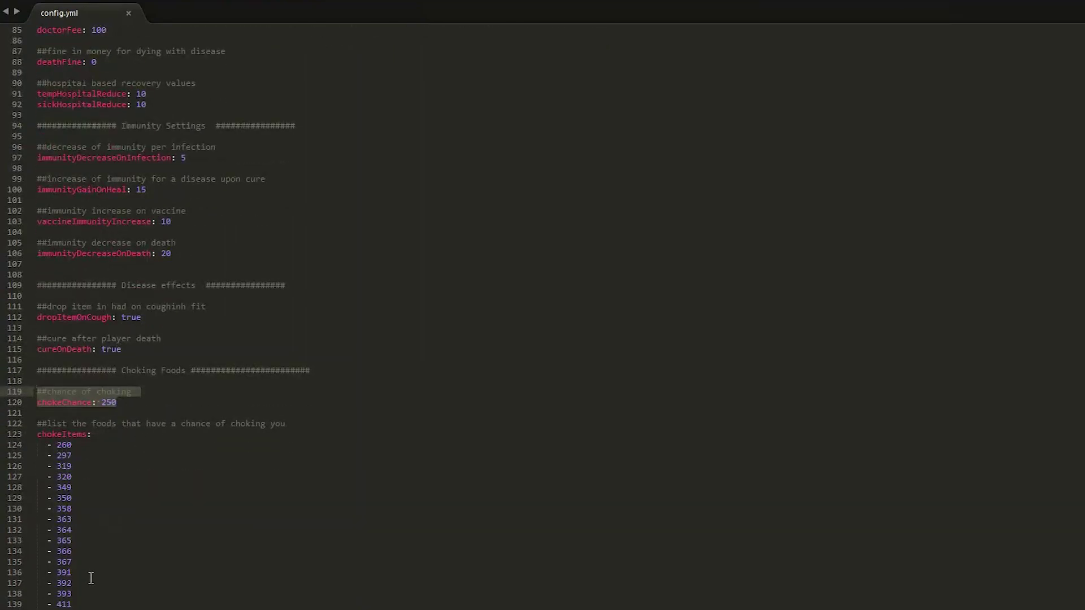
{"action": "left_click_drag", "start_coordinate": [72, 604], "coordinate": [79, 447]}
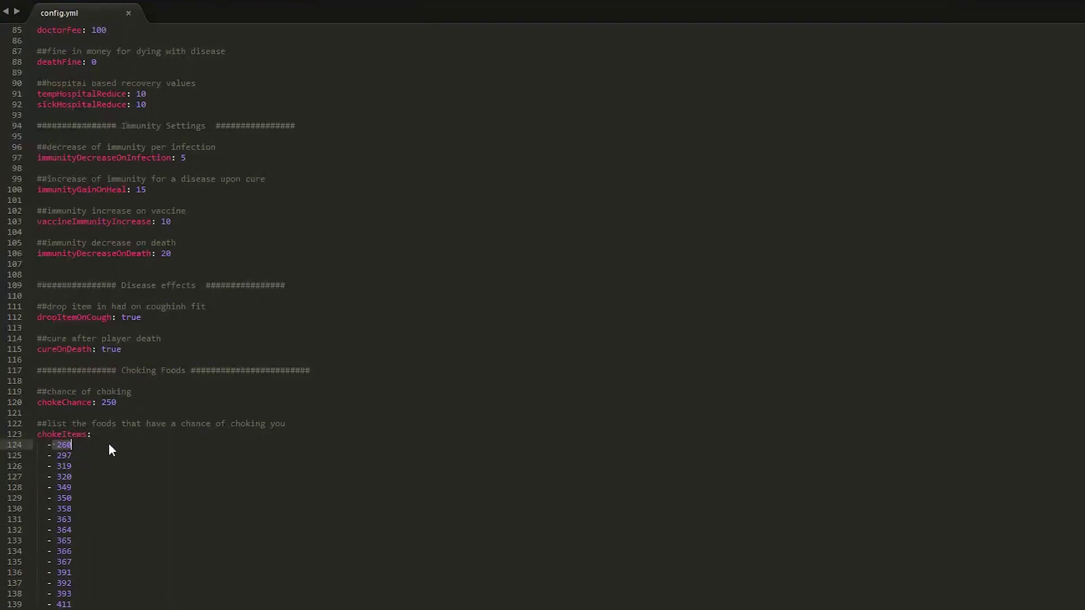
{"action": "scroll", "coordinate": [109, 444], "scroll_direction": "down", "scroll_amount": 3}
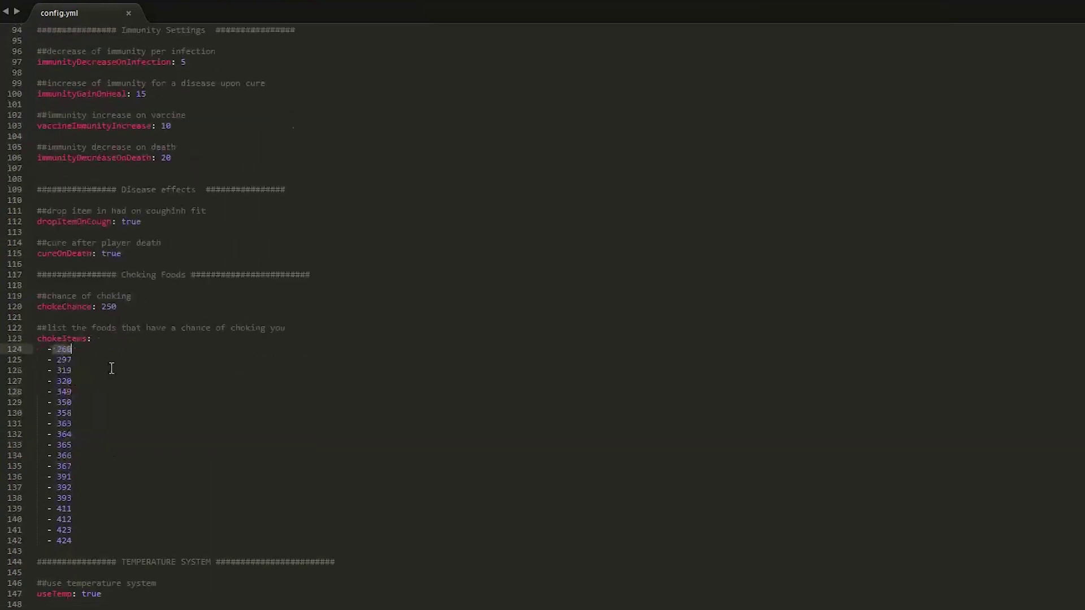
{"action": "scroll", "coordinate": [130, 366], "scroll_direction": "down", "scroll_amount": 3}
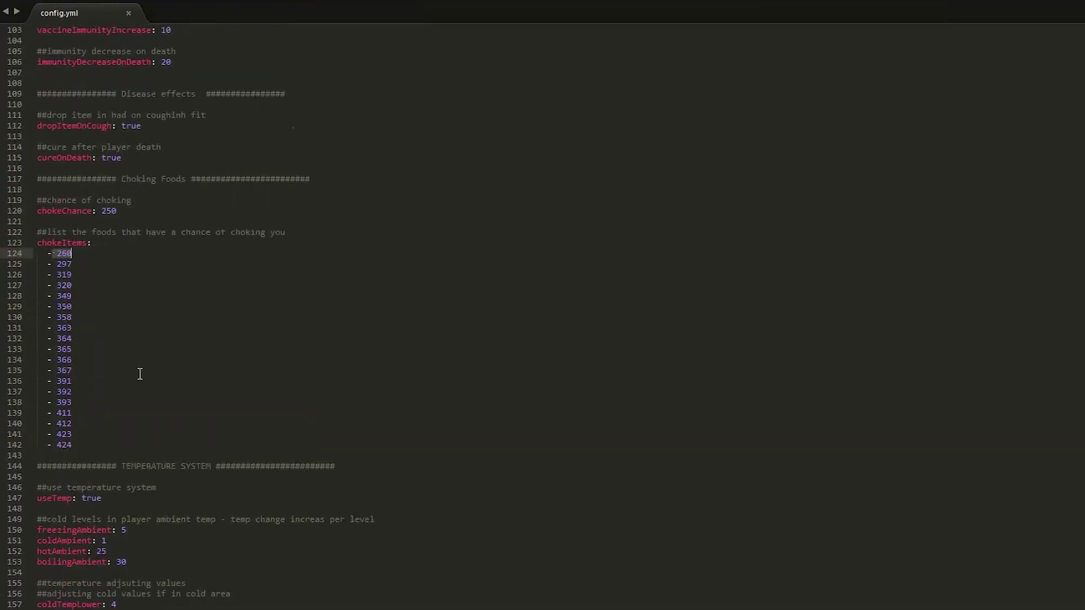
{"action": "scroll", "coordinate": [196, 467], "scroll_direction": "down", "scroll_amount": 3}
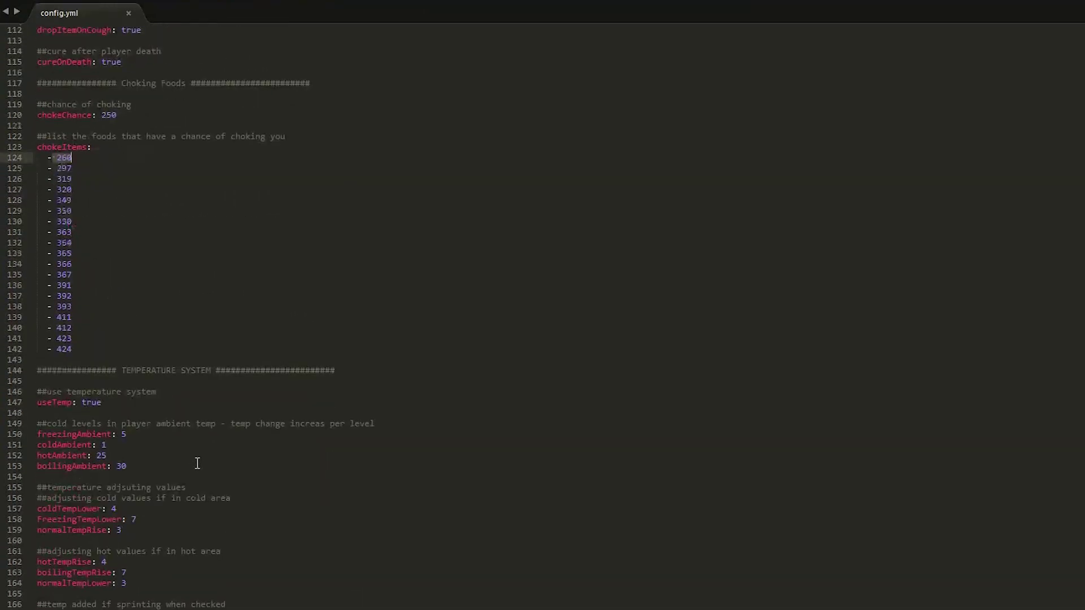
{"action": "scroll", "coordinate": [113, 404], "scroll_direction": "down", "scroll_amount": 3}
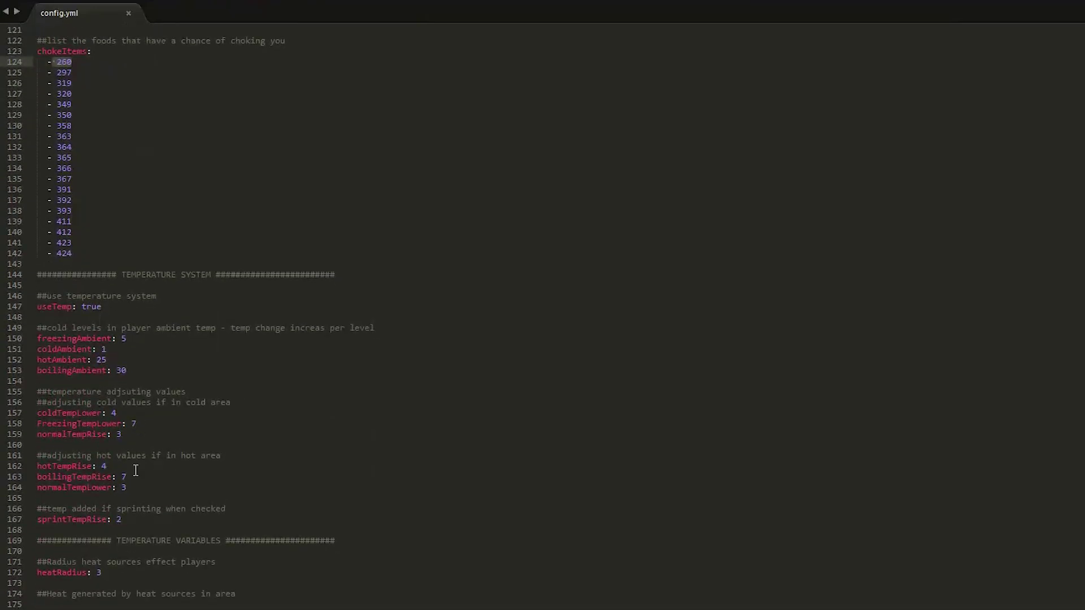
{"action": "left_click_drag", "start_coordinate": [139, 492], "coordinate": [9, 339]}
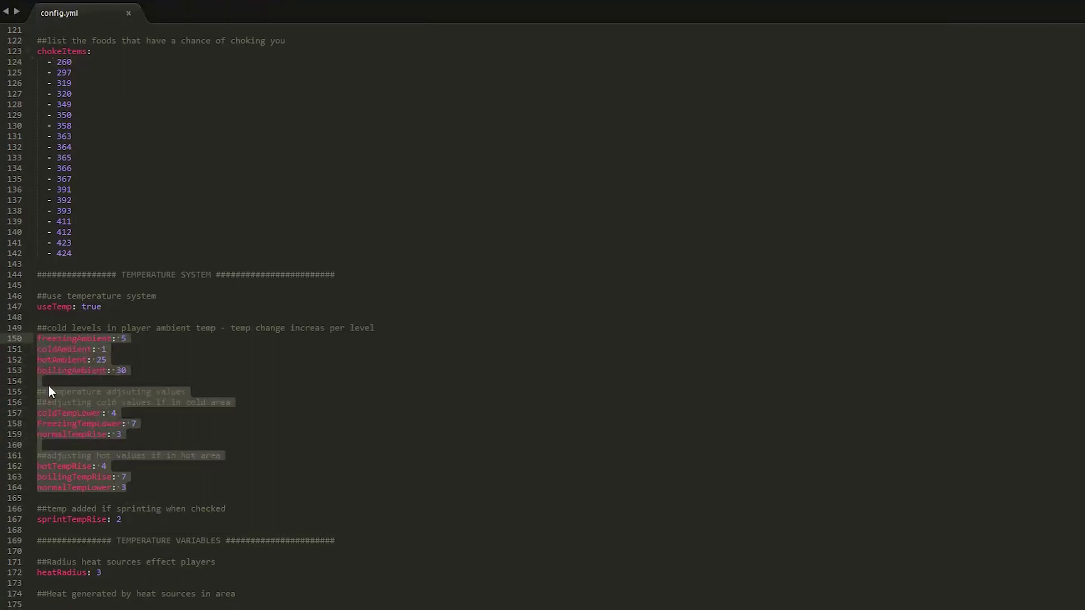
{"action": "left_click", "coordinate": [173, 486]}
{"action": "scroll", "coordinate": [174, 491], "scroll_direction": "down", "scroll_amount": 5}
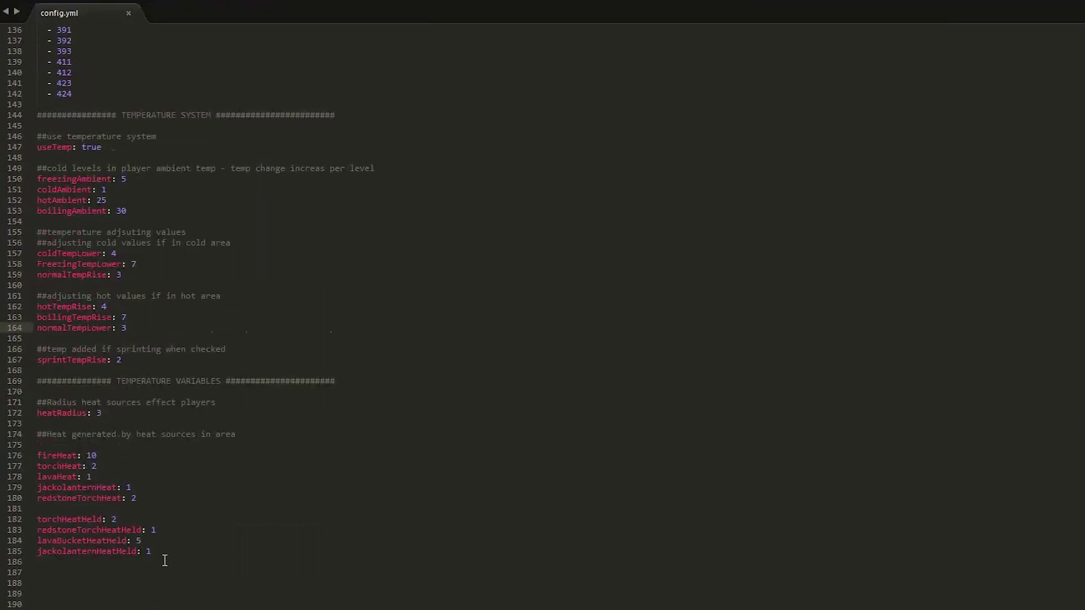
{"action": "left_click_drag", "start_coordinate": [170, 552], "coordinate": [20, 454]}
{"action": "left_click", "coordinate": [80, 465]}
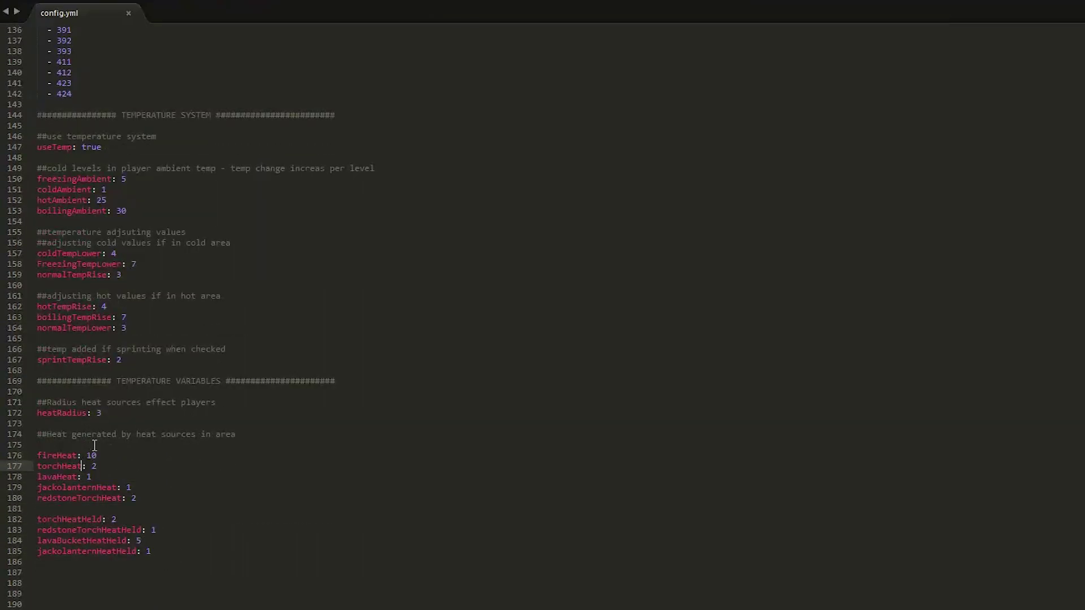
{"action": "left_click", "coordinate": [103, 455]}
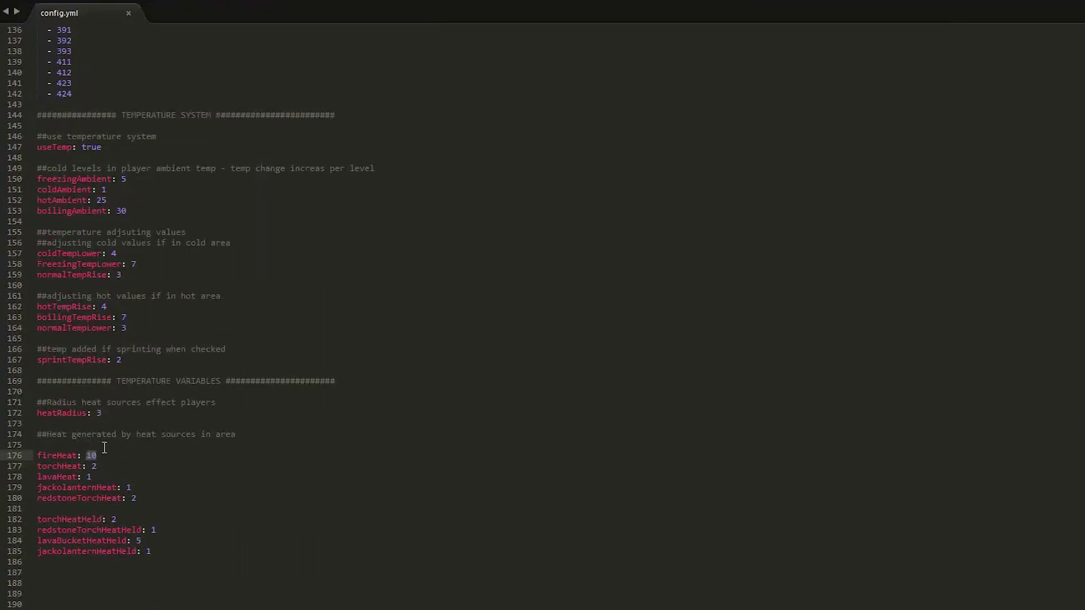
{"action": "left_click", "coordinate": [130, 487]}
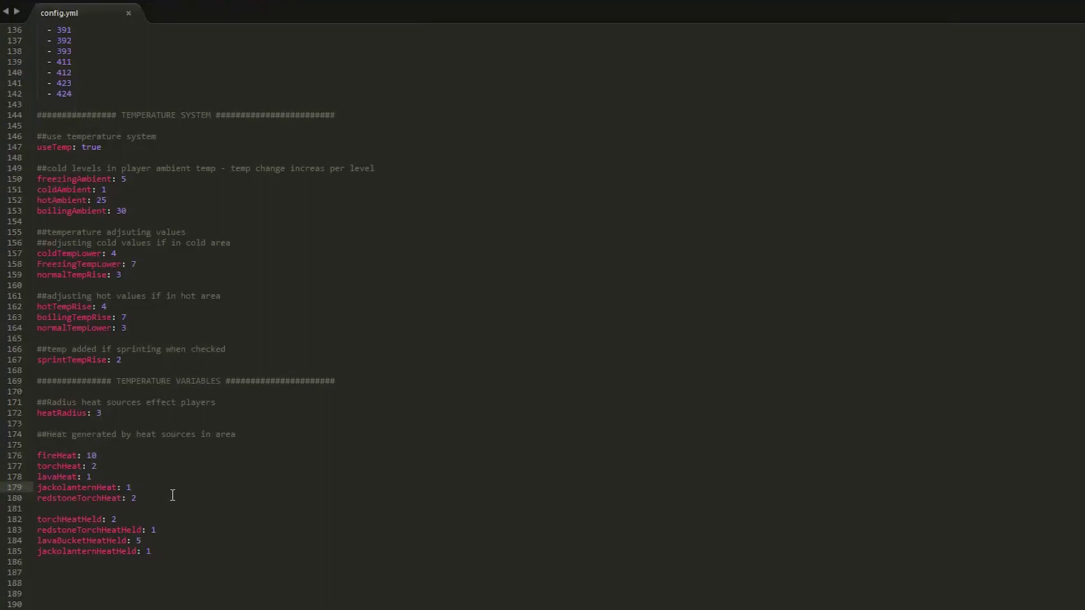
{"action": "scroll", "coordinate": [172, 492], "scroll_direction": "up", "scroll_amount": 20}
{"action": "left_click", "coordinate": [53, 464]}
{"action": "left_click_drag", "start_coordinate": [37, 446], "coordinate": [131, 445]}
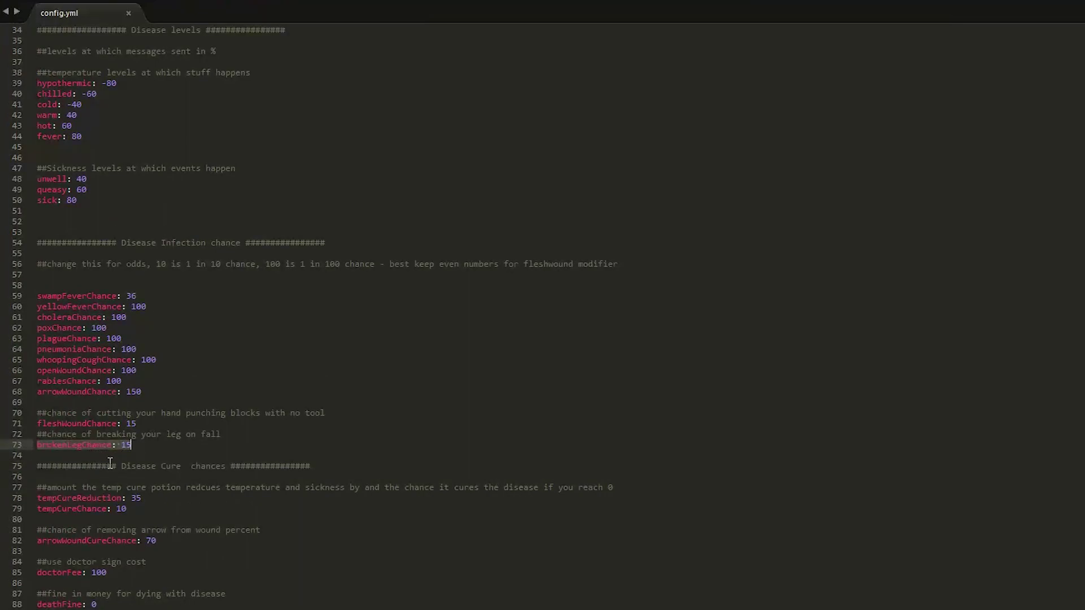
{"action": "left_click", "coordinate": [111, 465]}
{"action": "scroll", "coordinate": [111, 464], "scroll_direction": "down", "scroll_amount": 2}
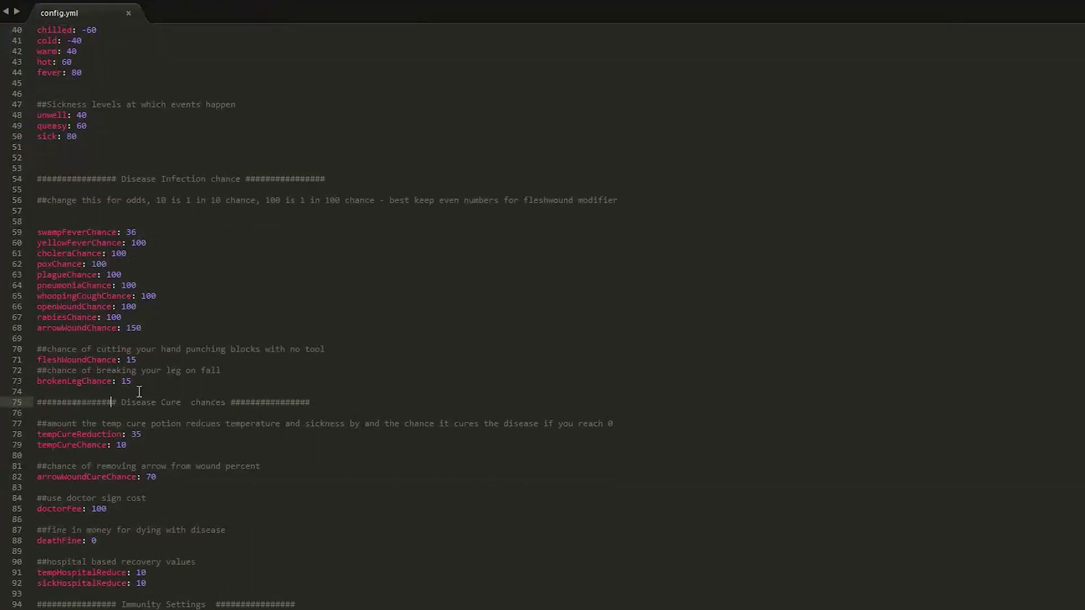
{"action": "left_click_drag", "start_coordinate": [136, 381], "coordinate": [120, 381]}
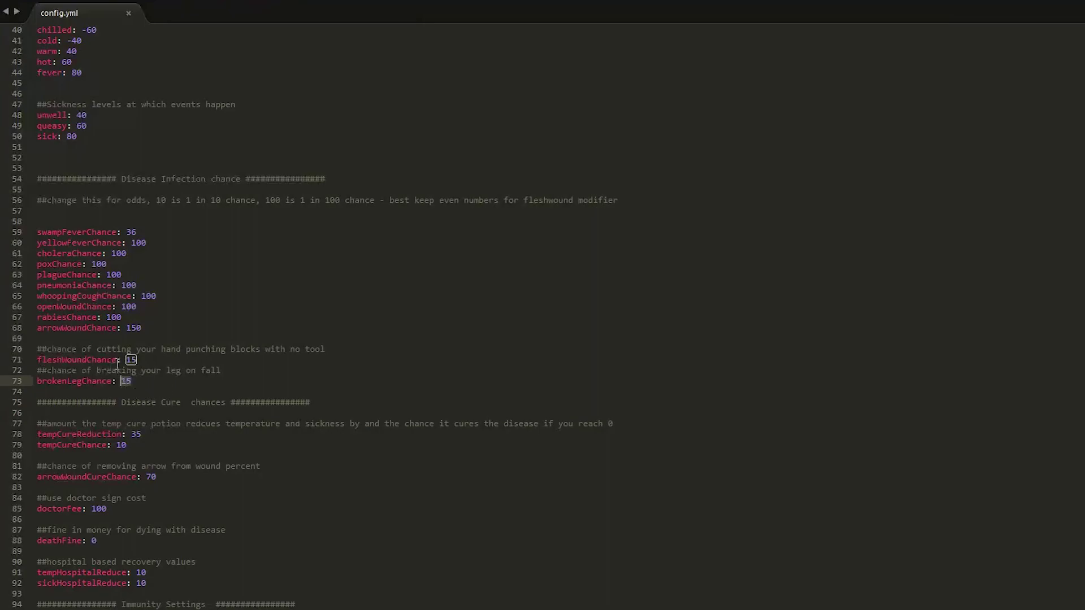
{"action": "scroll", "coordinate": [118, 365], "scroll_direction": "down", "scroll_amount": 1}
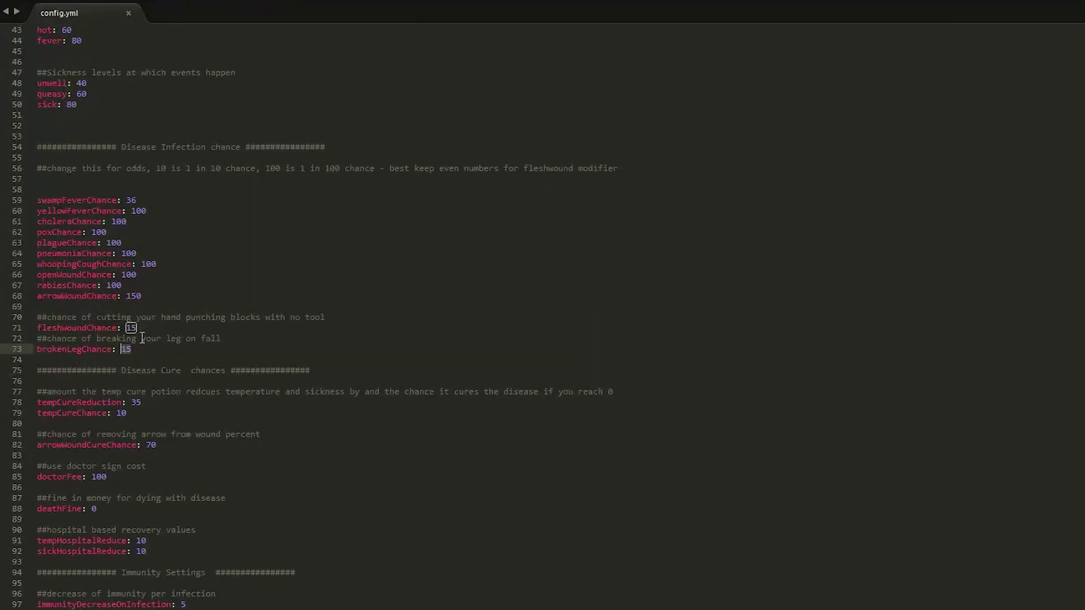
{"action": "left_click", "coordinate": [86, 328]}
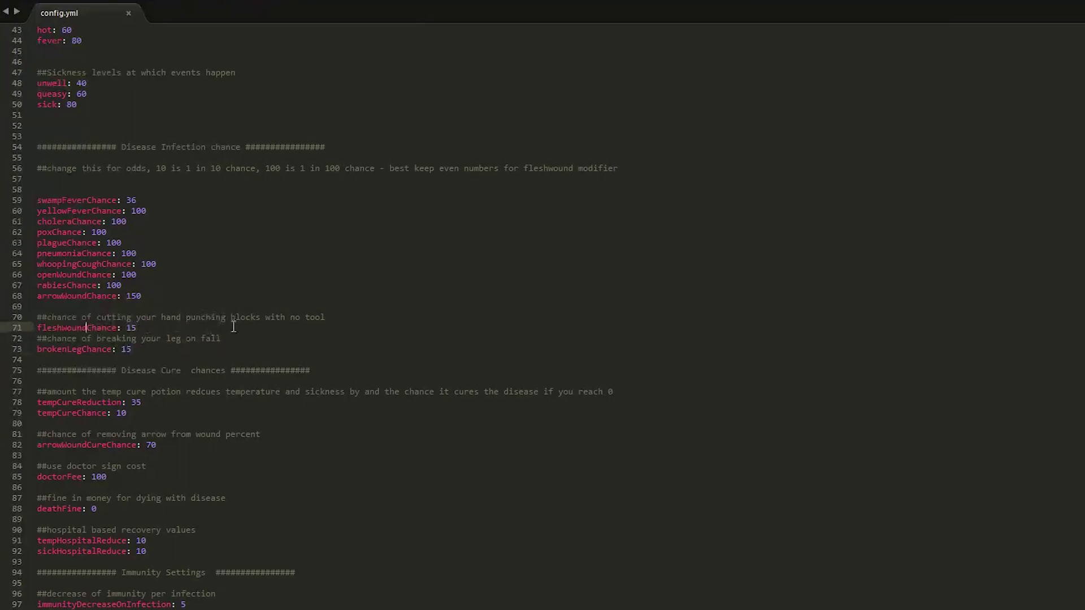
{"action": "scroll", "coordinate": [169, 511], "scroll_direction": "down", "scroll_amount": 3}
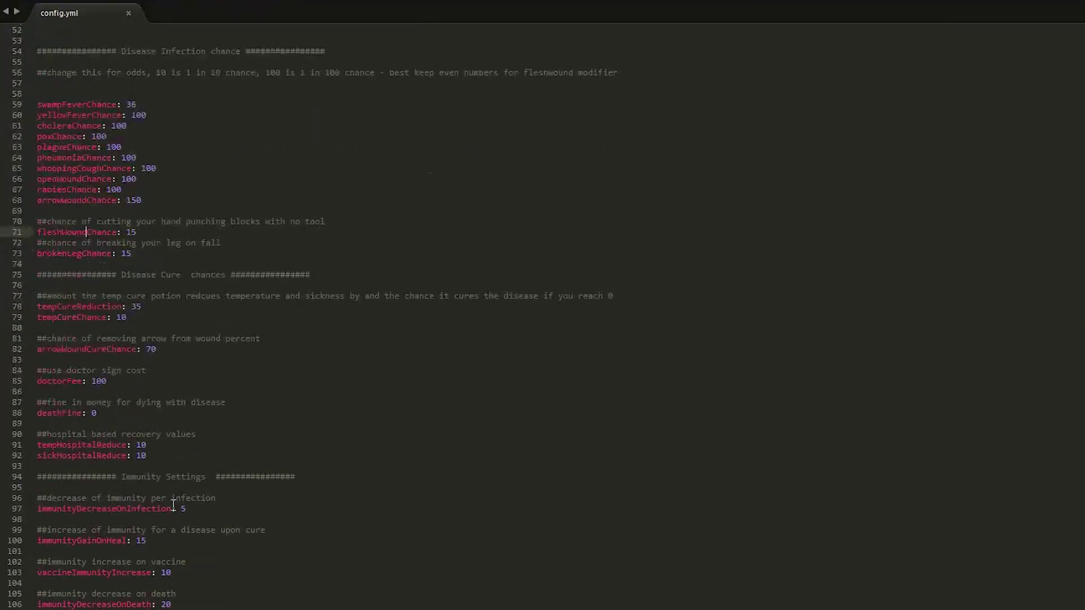
{"action": "scroll", "coordinate": [189, 497], "scroll_direction": "up", "scroll_amount": 10}
{"action": "scroll", "coordinate": [188, 497], "scroll_direction": "up", "scroll_amount": 6}
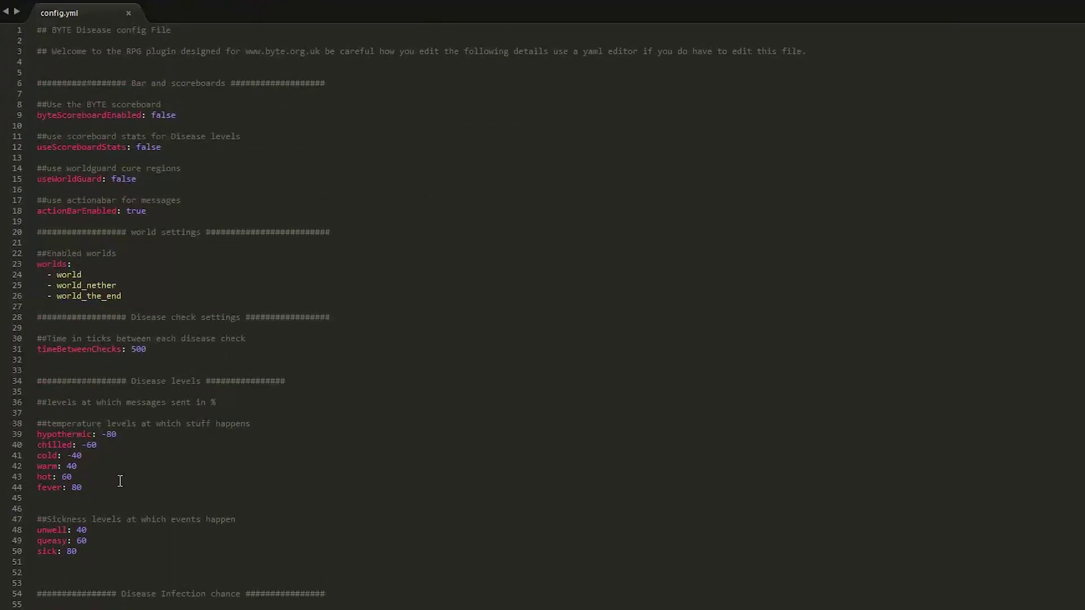
{"action": "scroll", "coordinate": [130, 479], "scroll_direction": "down", "scroll_amount": 20}
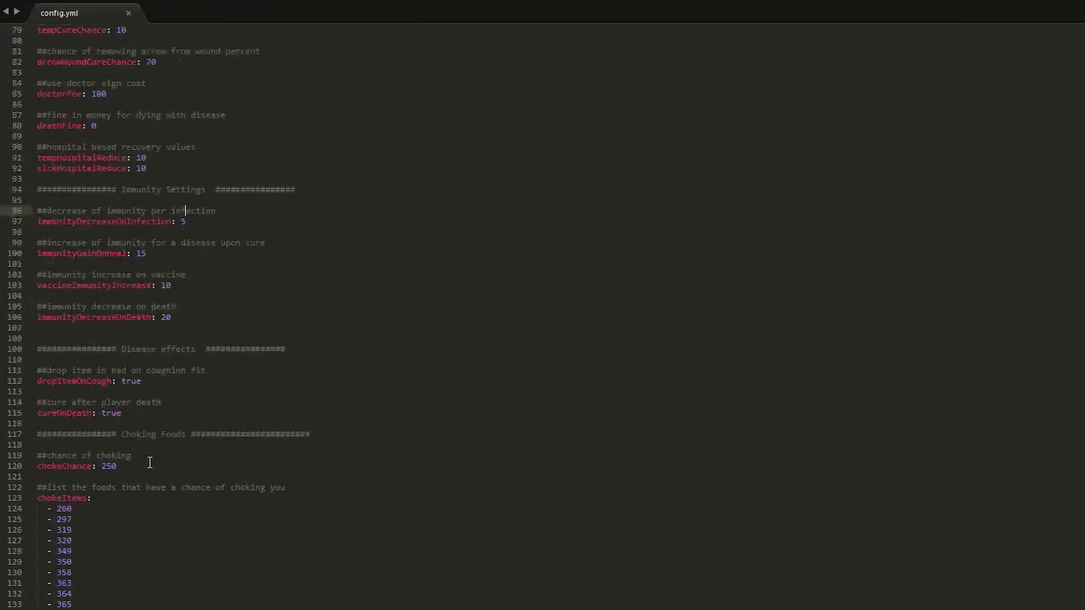
{"action": "scroll", "coordinate": [150, 463], "scroll_direction": "down", "scroll_amount": 4}
{"action": "scroll", "coordinate": [151, 463], "scroll_direction": "down", "scroll_amount": 20}
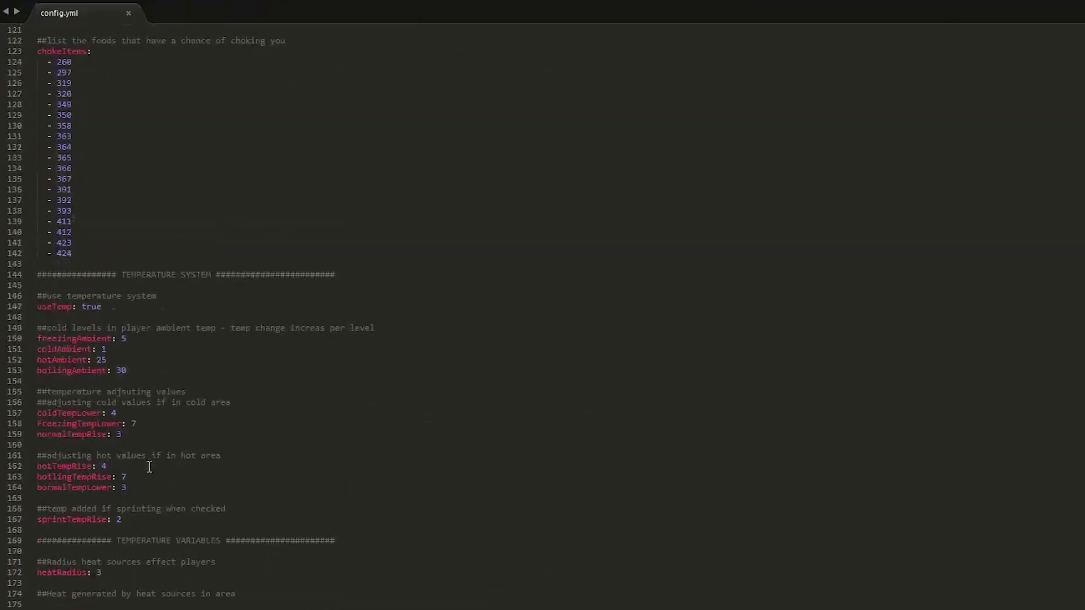
{"action": "scroll", "coordinate": [155, 470], "scroll_direction": "up", "scroll_amount": 5}
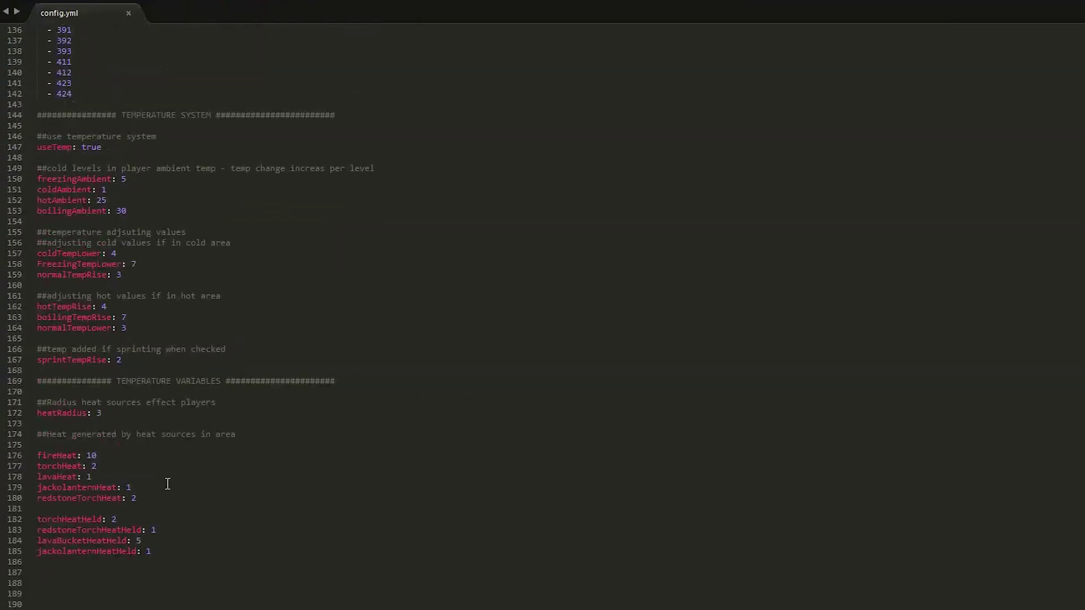